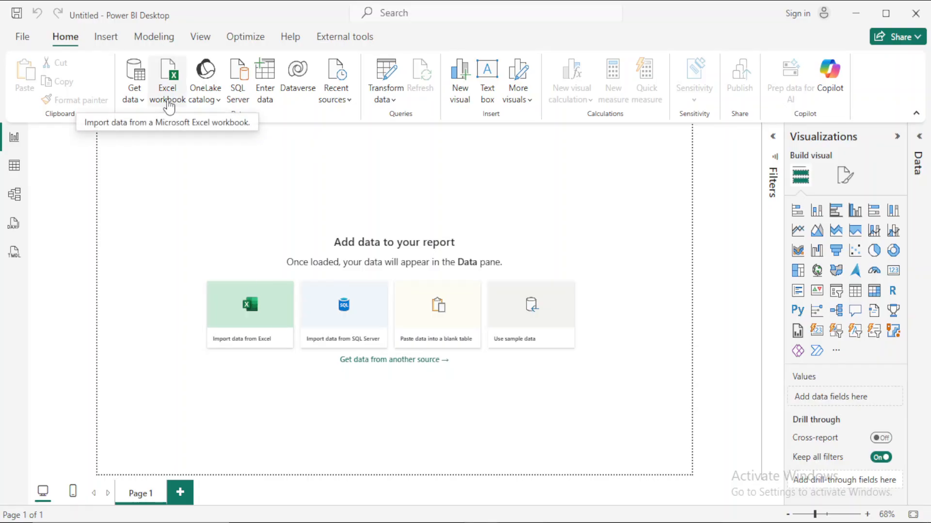
# - Import the Excel workbook SuperStoreUS-2015.xlsx from the Downloads folder as the report's data source
pyautogui.click(250, 346)
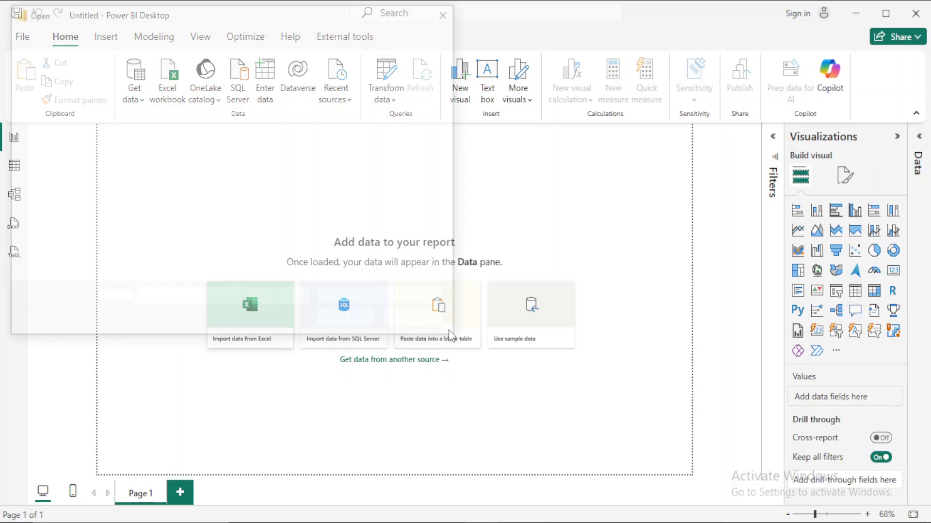
pyautogui.scroll(-3, 374, 211)
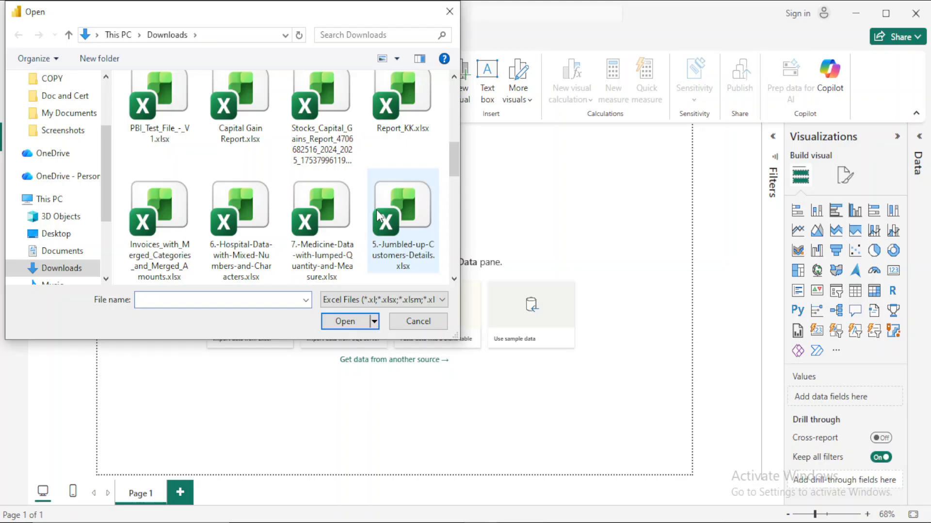
pyautogui.scroll(-2, 377, 215)
pyautogui.scroll(-2, 378, 215)
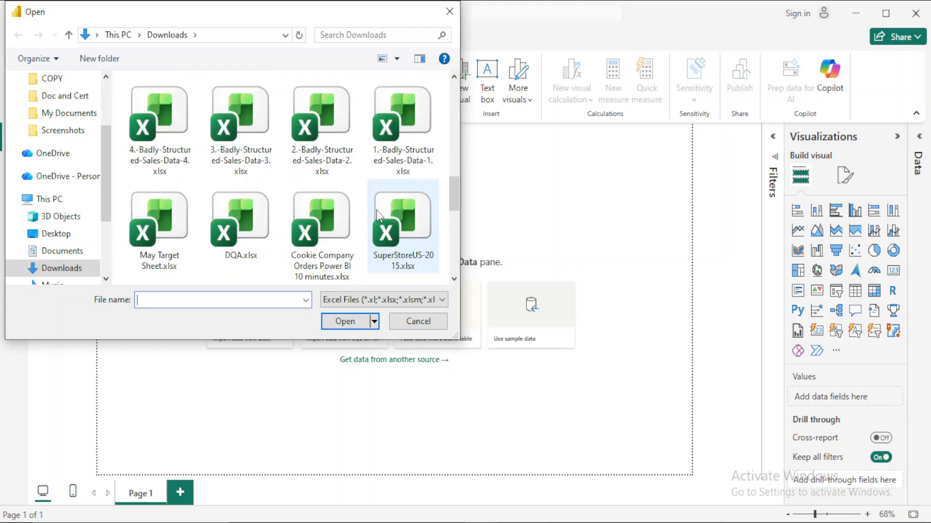
pyautogui.click(394, 251)
pyautogui.click(360, 323)
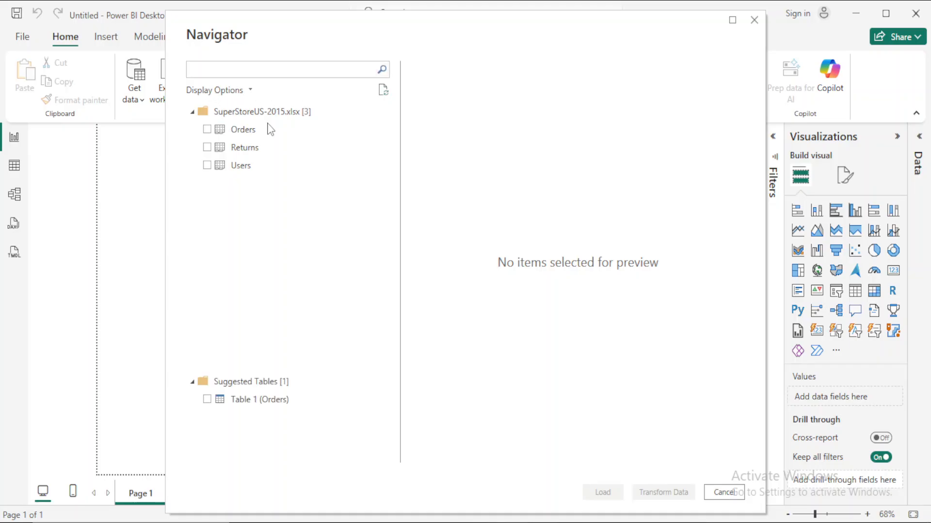
# - Choose the Orders, Returns and Users tables from the workbook and open them for transformation
pyautogui.click(207, 129)
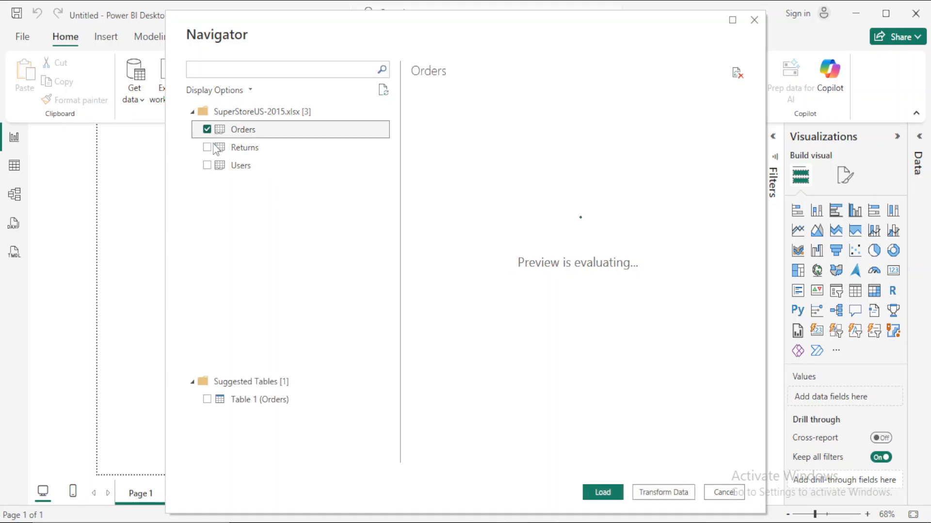
pyautogui.click(207, 147)
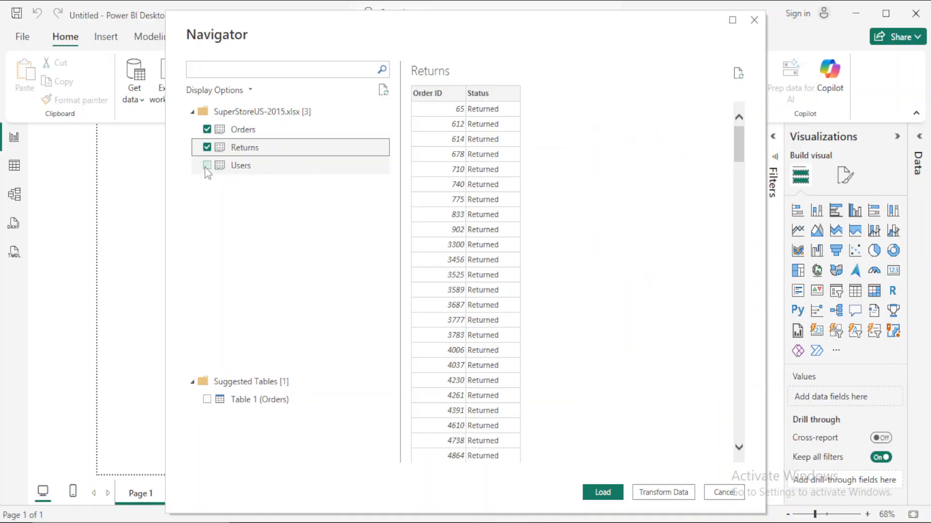
pyautogui.click(207, 165)
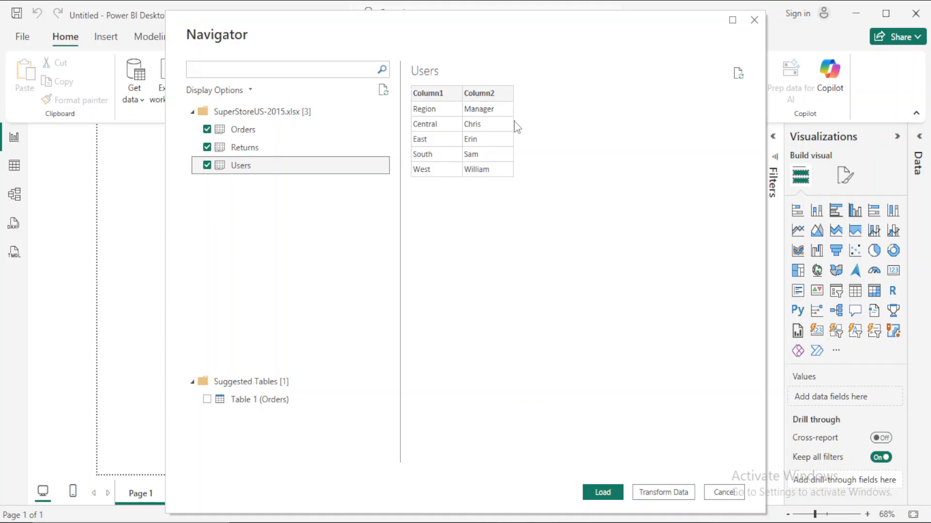
pyautogui.click(662, 492)
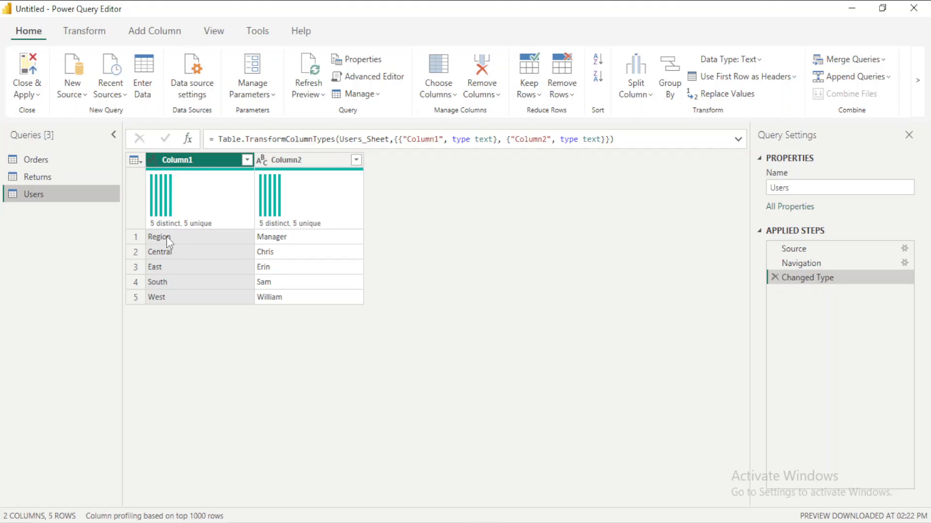
# - Promote the first row of the Users table to column headers
pyautogui.click(733, 83)
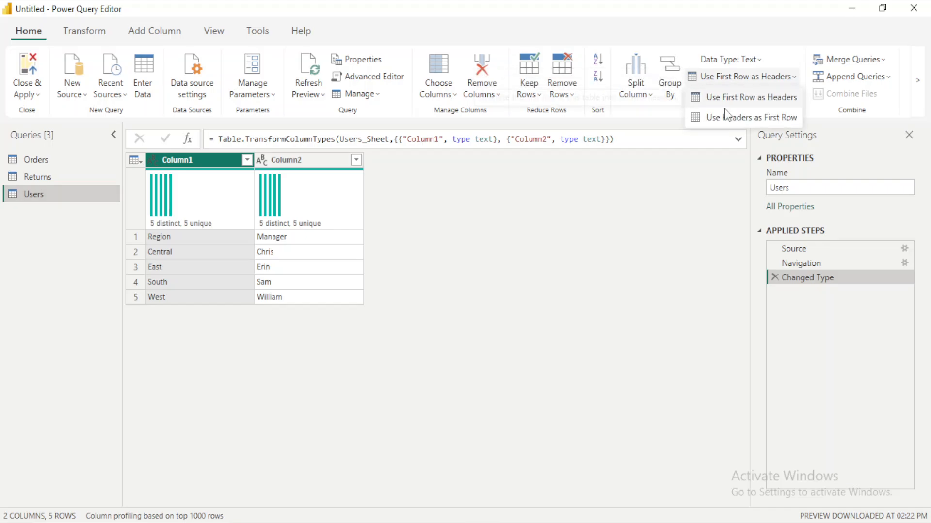
pyautogui.click(733, 97)
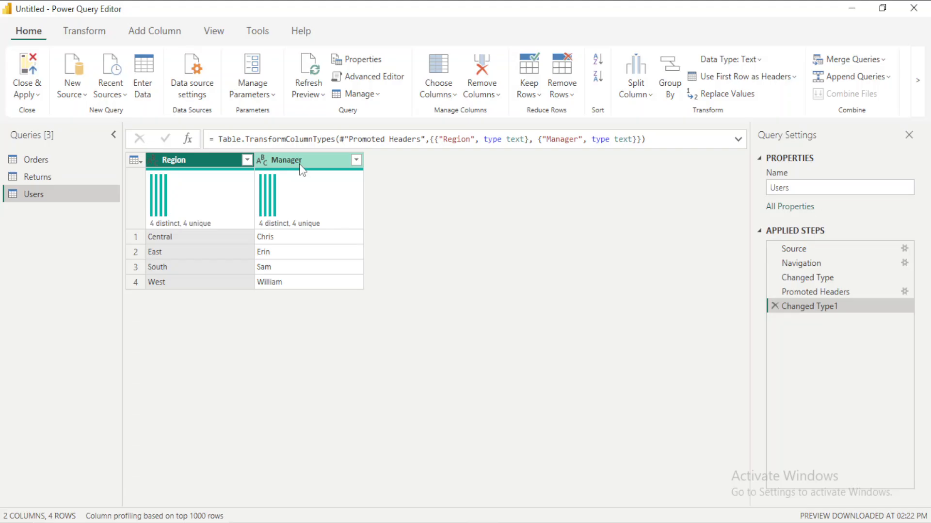
# - Review the data type options for the Order ID column in the Returns table without changing the type
pyautogui.click(32, 177)
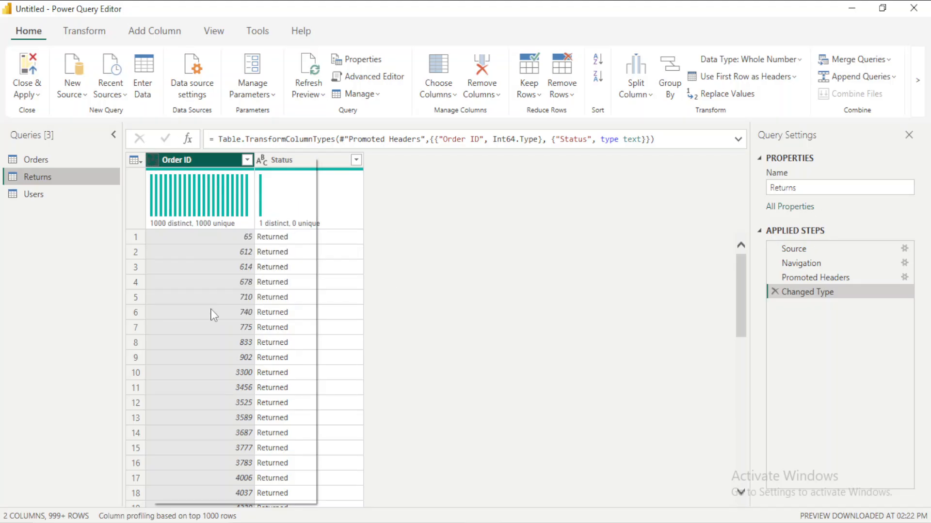
pyautogui.rightClick(212, 316)
pyautogui.moveTo(219, 293)
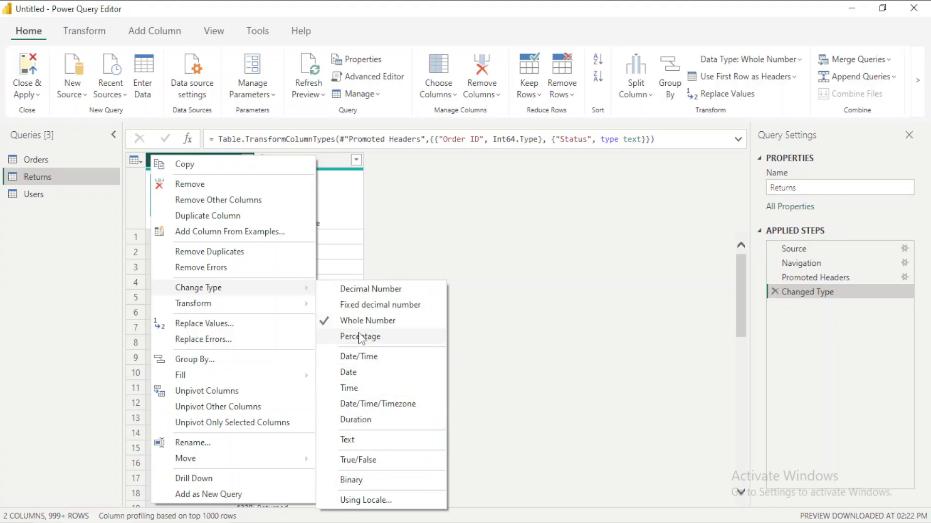
pyautogui.click(452, 240)
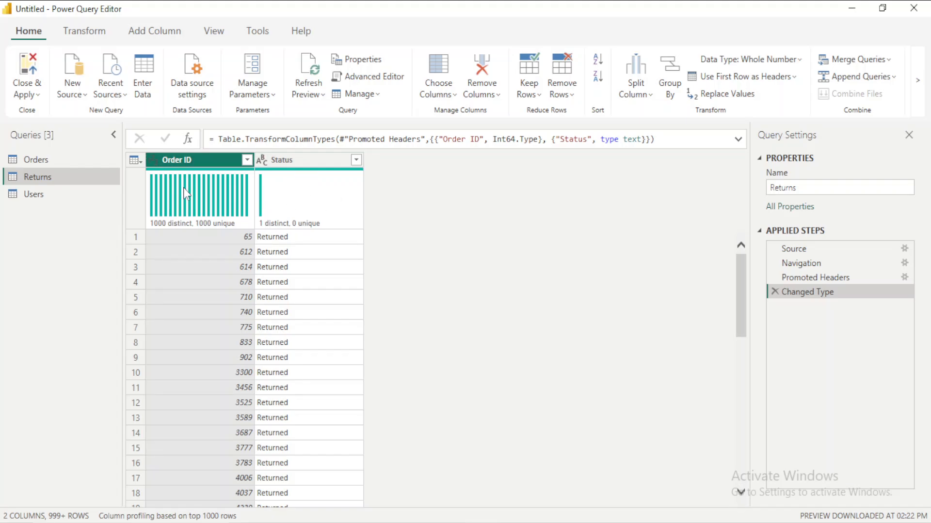
# - Search the Row ID filter of the Orders table for null and blank entries, clear the search and apply the filter with all values selected
pyautogui.click(37, 159)
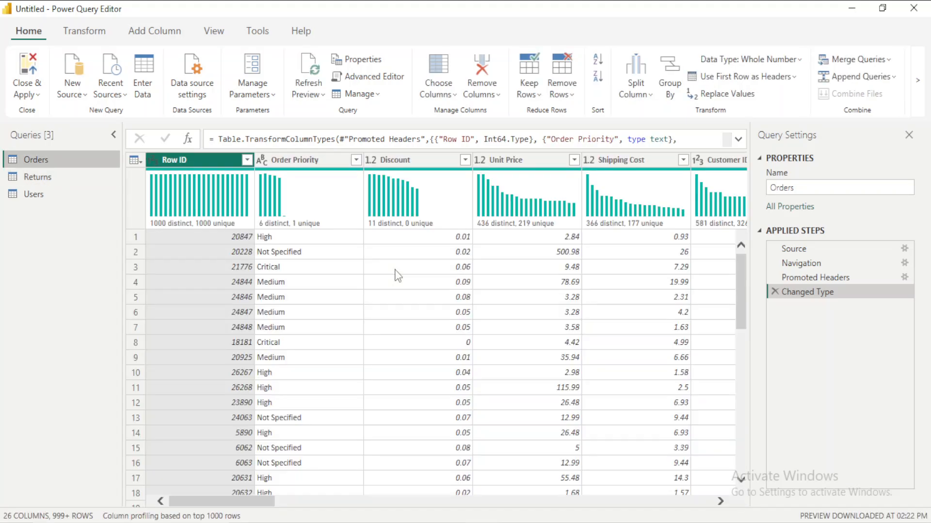
pyautogui.click(247, 160)
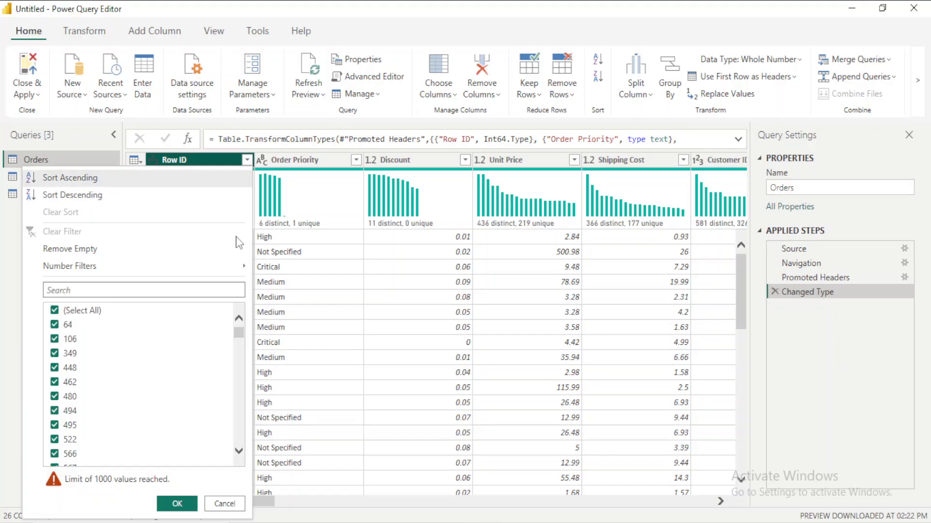
pyautogui.click(108, 290)
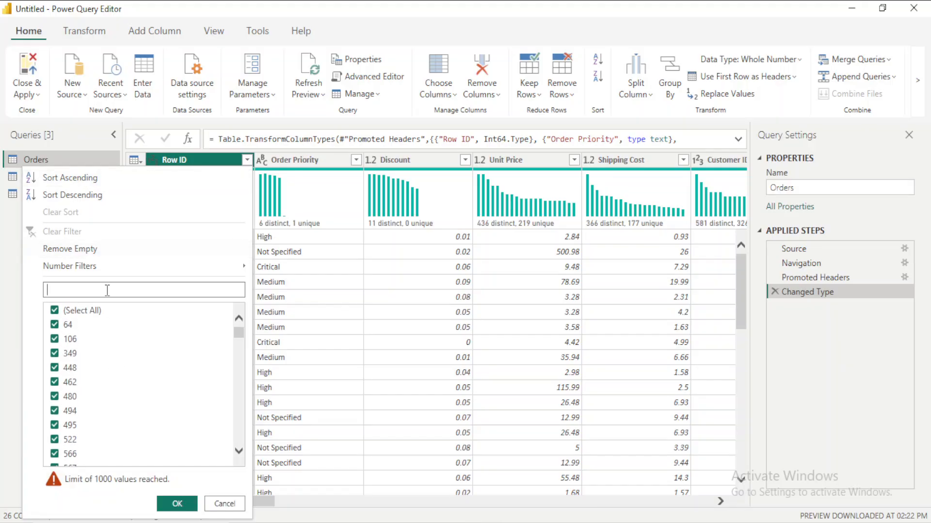
pyautogui.write('nul')
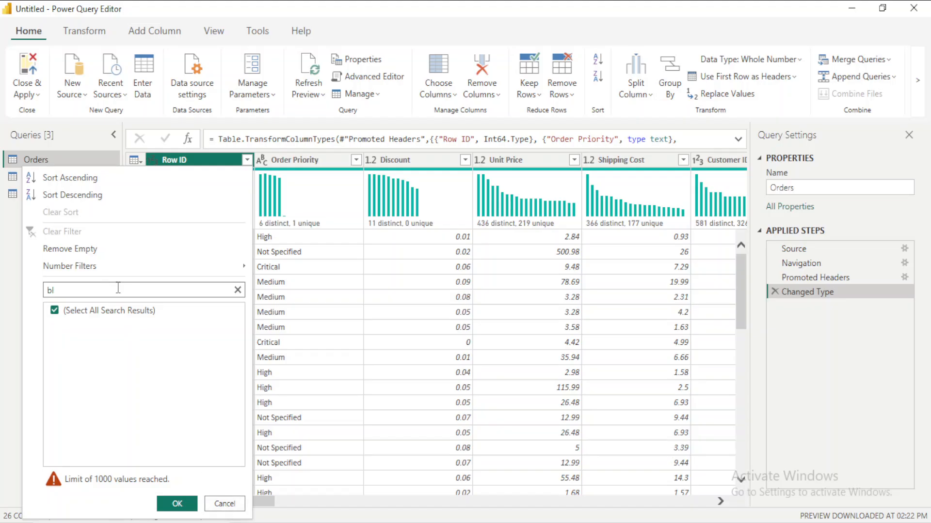
pyautogui.click(238, 290)
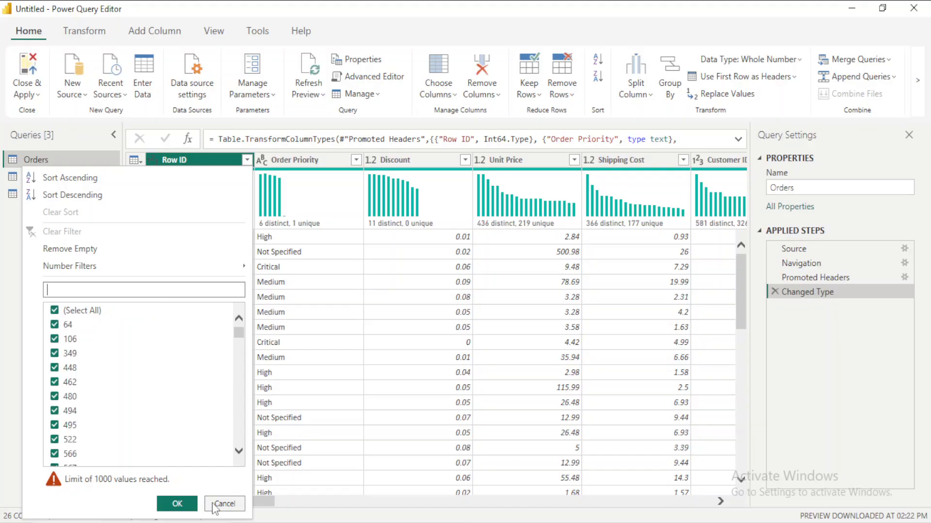
pyautogui.click(170, 500)
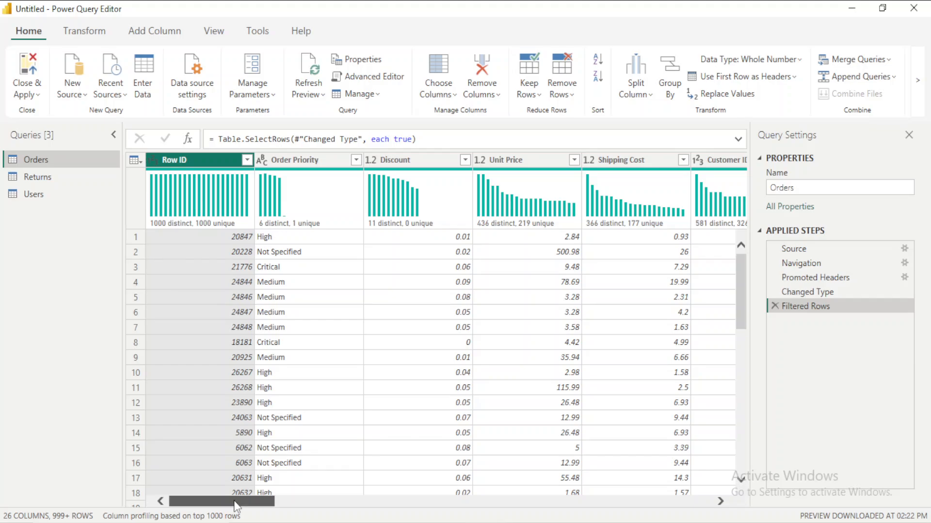
# - Try the Whole Number data type on the Product Base Margin column of Orders and delete that type change from the applied steps
pyautogui.moveTo(234, 501); pyautogui.dragTo(257, 508)
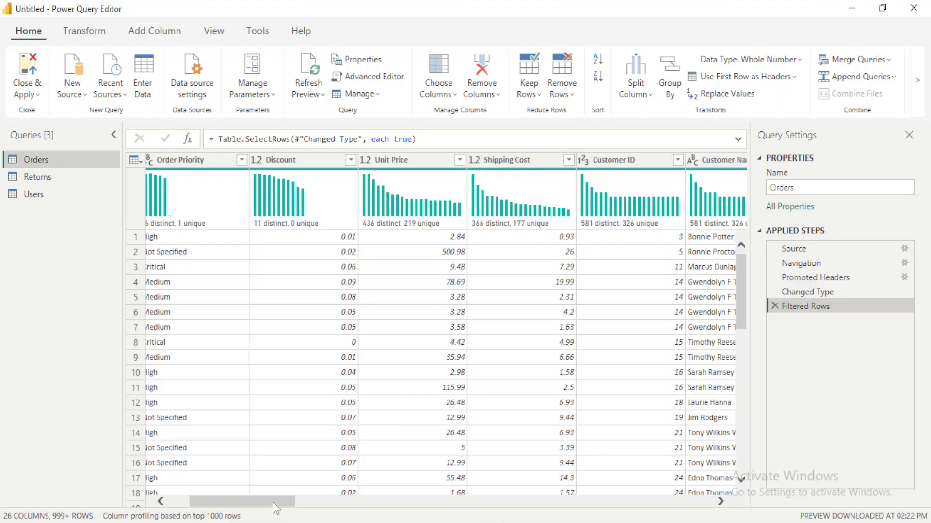
pyautogui.moveTo(275, 508); pyautogui.dragTo(354, 509)
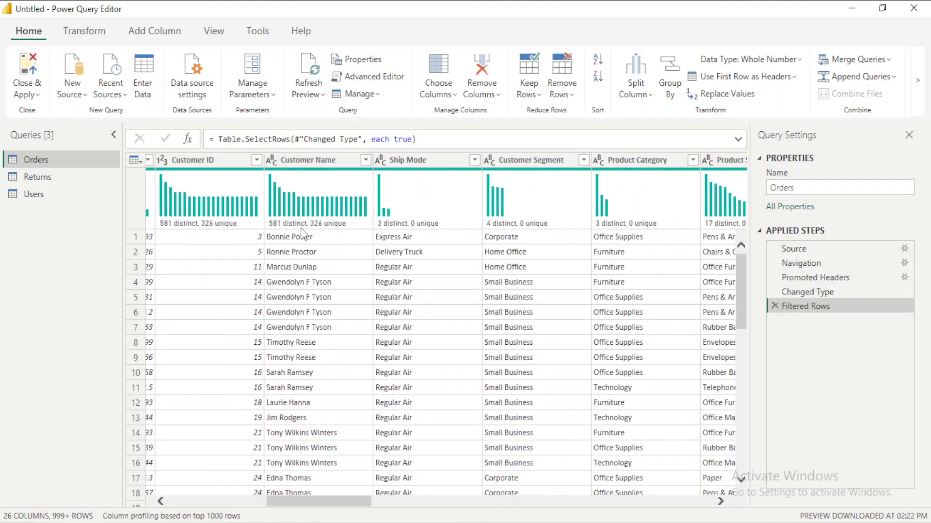
pyautogui.moveTo(311, 509); pyautogui.dragTo(449, 515)
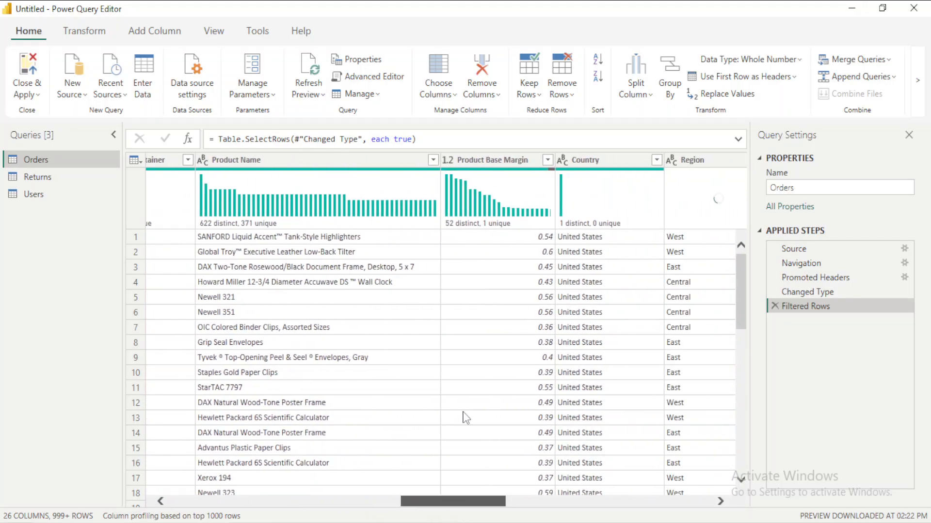
pyautogui.rightClick(456, 165)
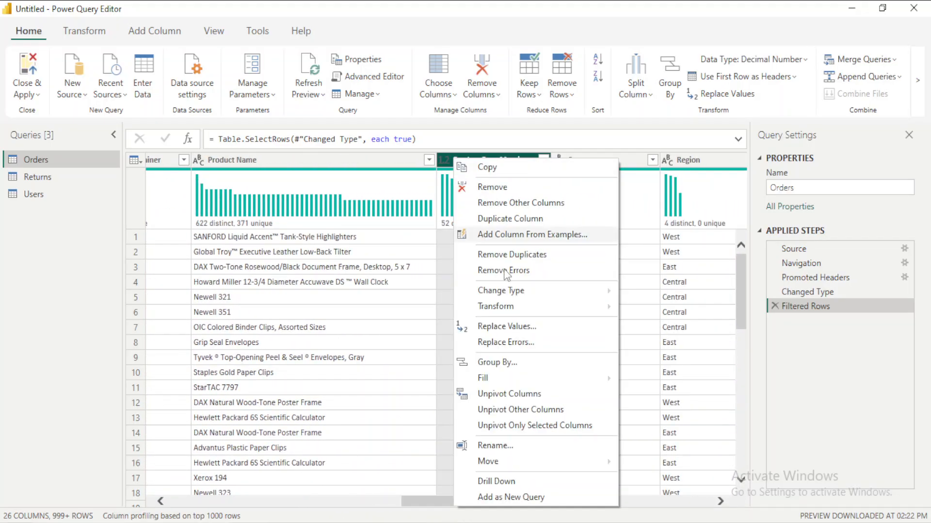
pyautogui.moveTo(515, 290)
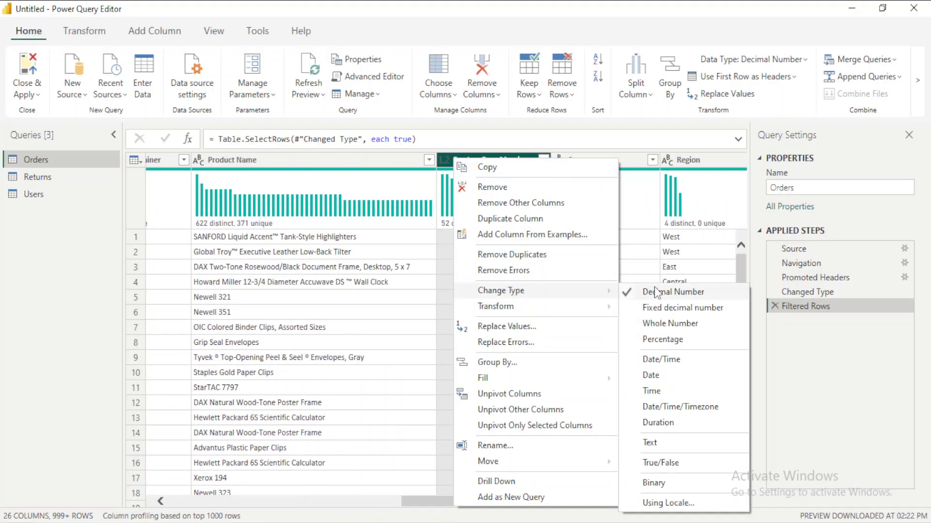
pyautogui.click(668, 324)
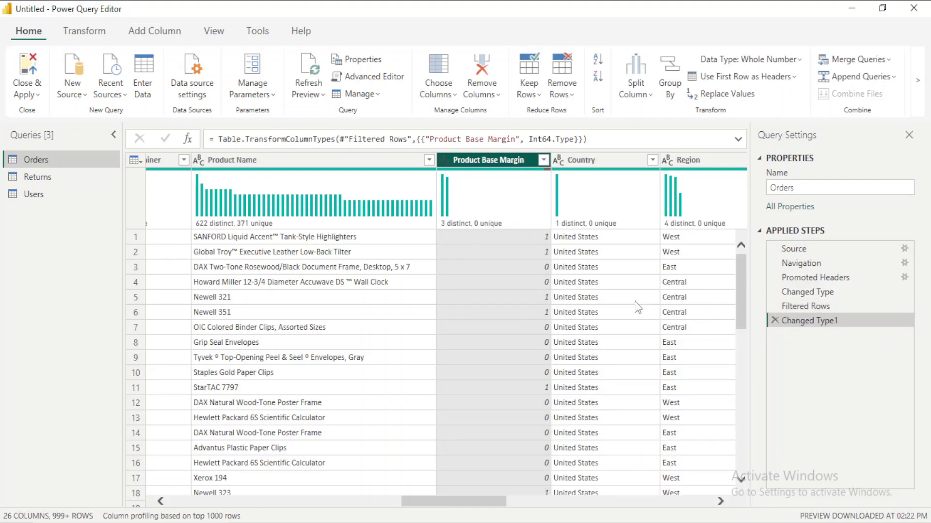
pyautogui.click(774, 321)
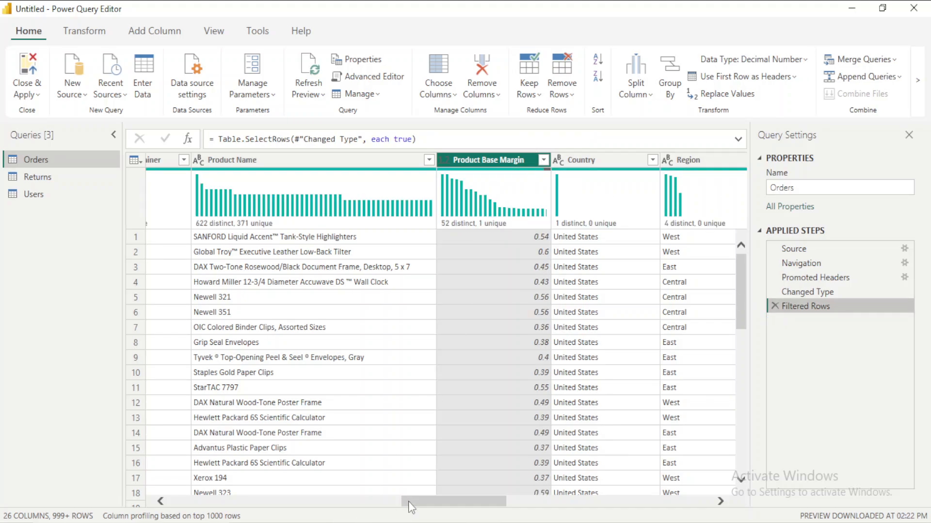
# - Check the remaining Orders columns through Order ID, then close the query editor and apply the changes to load the tables
pyautogui.moveTo(408, 502); pyautogui.dragTo(530, 507)
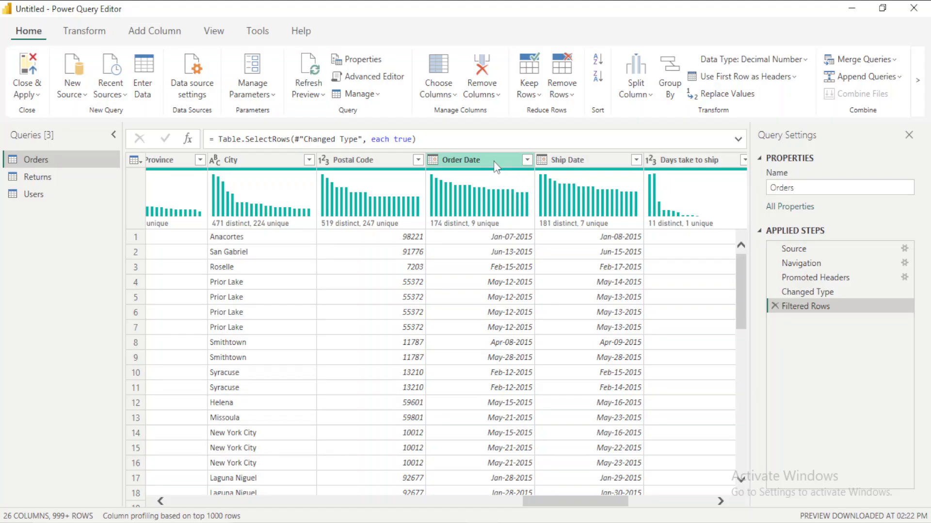
pyautogui.moveTo(556, 501); pyautogui.dragTo(669, 513)
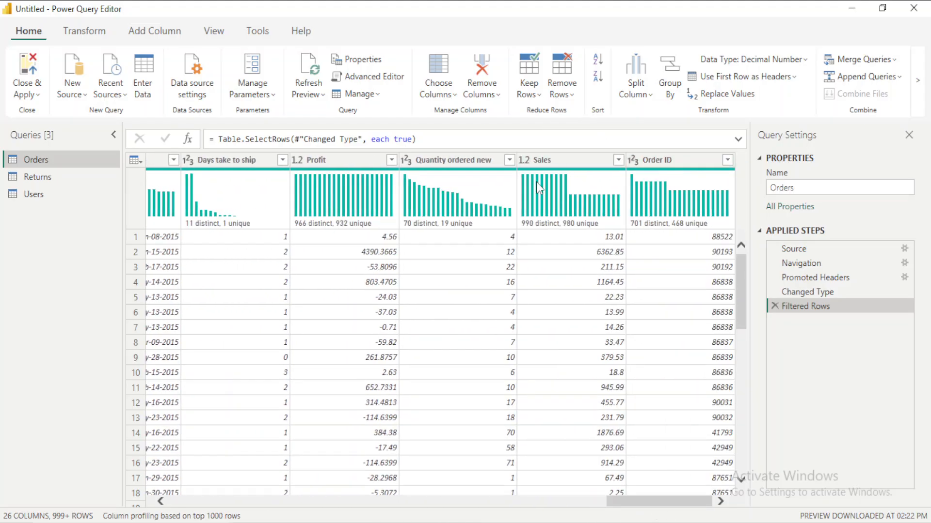
pyautogui.moveTo(537, 183)
pyautogui.click(31, 93)
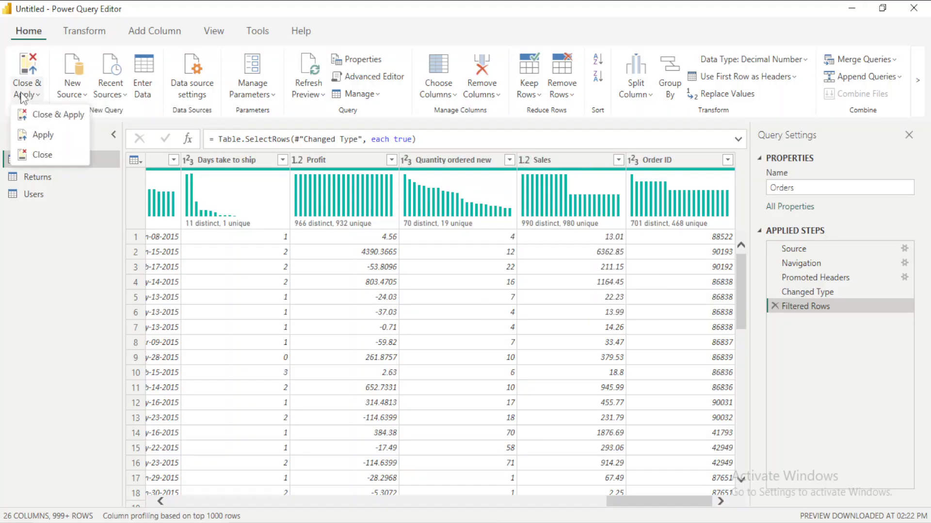
pyautogui.click(41, 118)
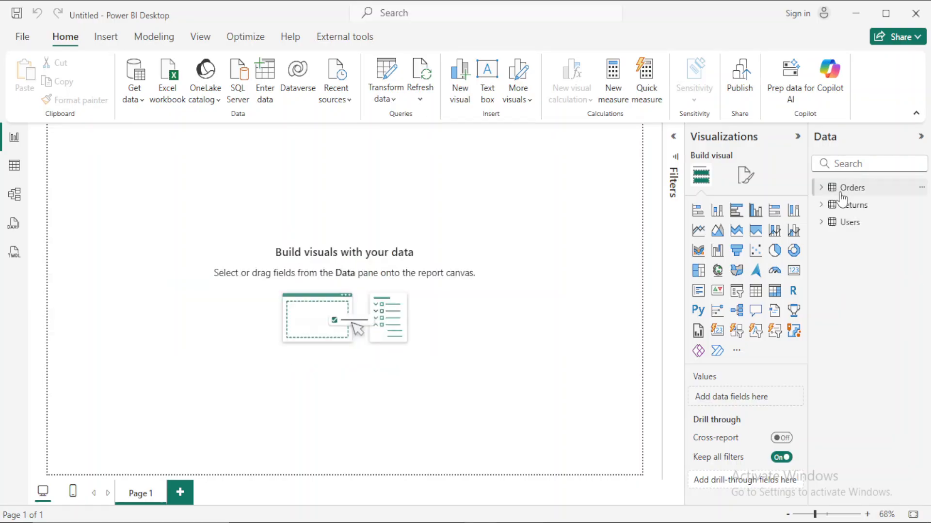
# - Examine the fields of the loaded Users and Orders tables, leaving the Orders field list expanded
pyautogui.click(821, 189)
pyautogui.click(822, 189)
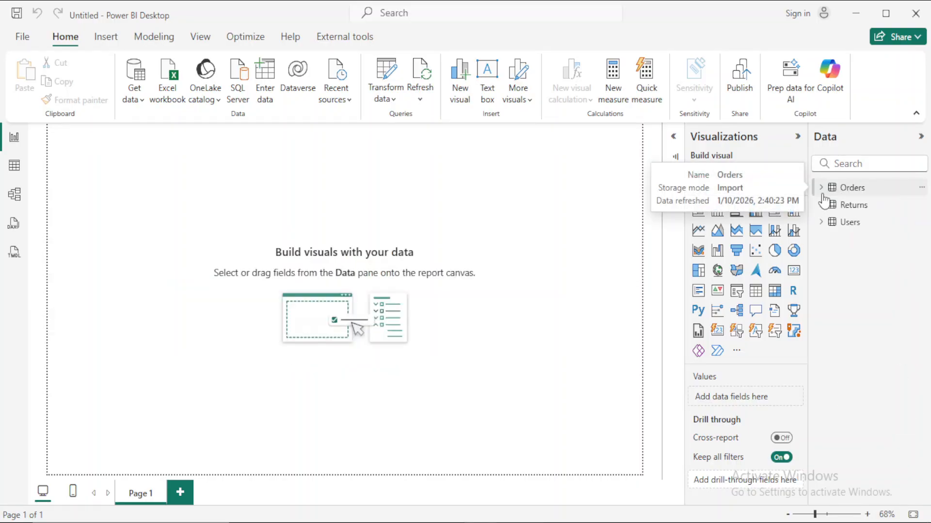
pyautogui.click(821, 223)
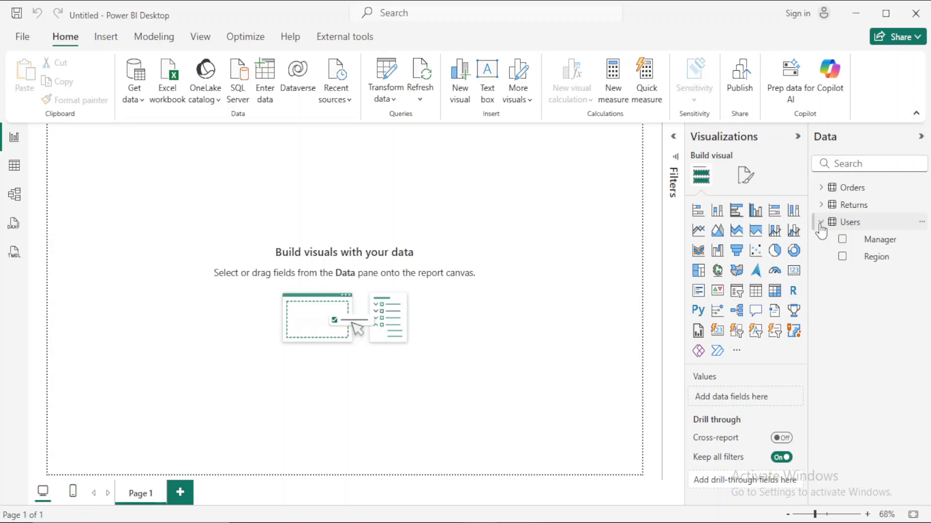
pyautogui.click(821, 223)
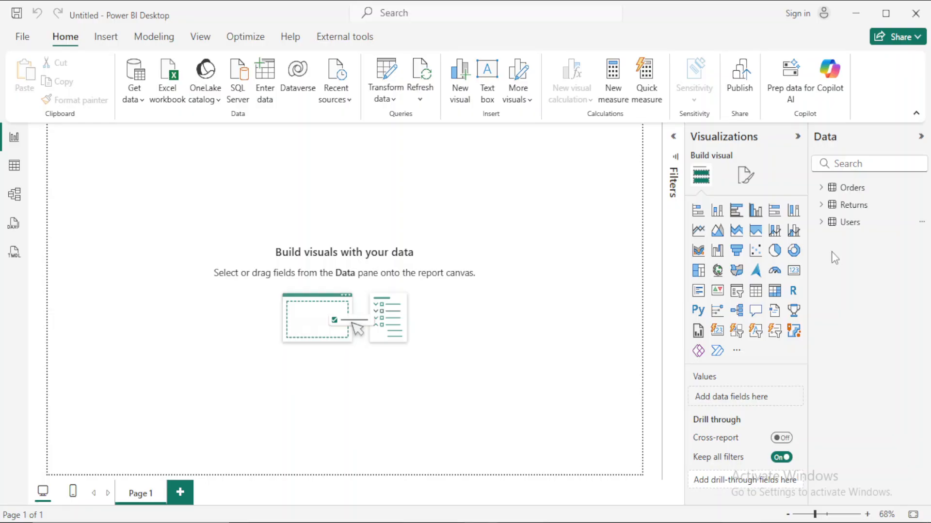
pyautogui.click(851, 190)
pyautogui.scroll(-4, 863, 388)
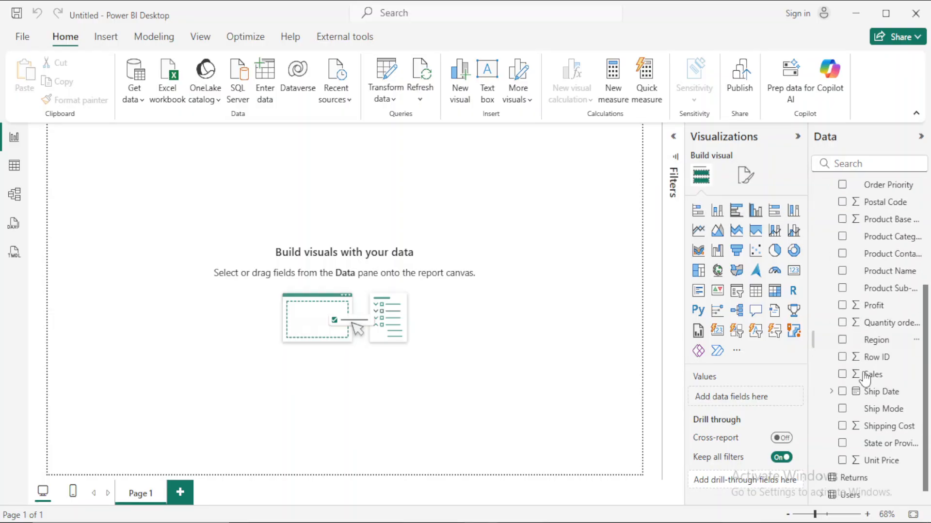
pyautogui.scroll(4, 876, 378)
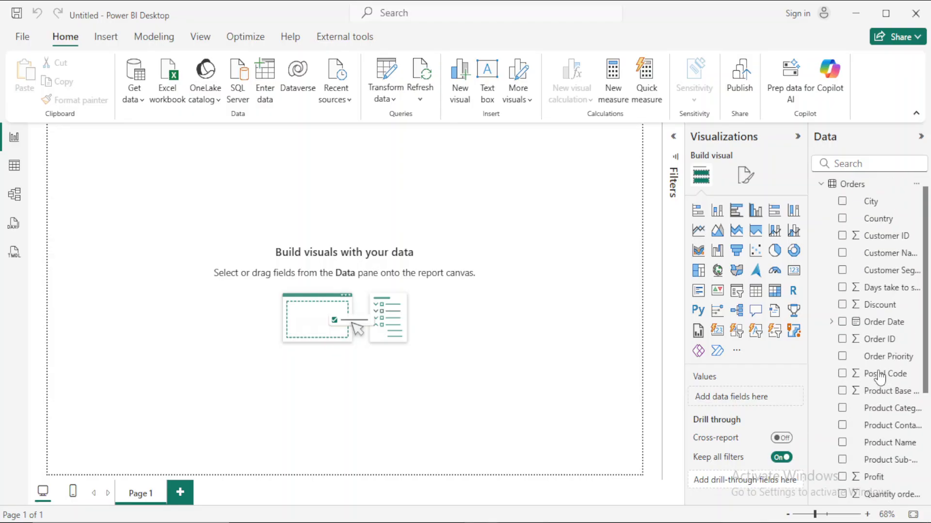
# - Create a new measure in the Orders table with the formula Total Sales = SUM(Orders[Sales])
pyautogui.rightClick(861, 188)
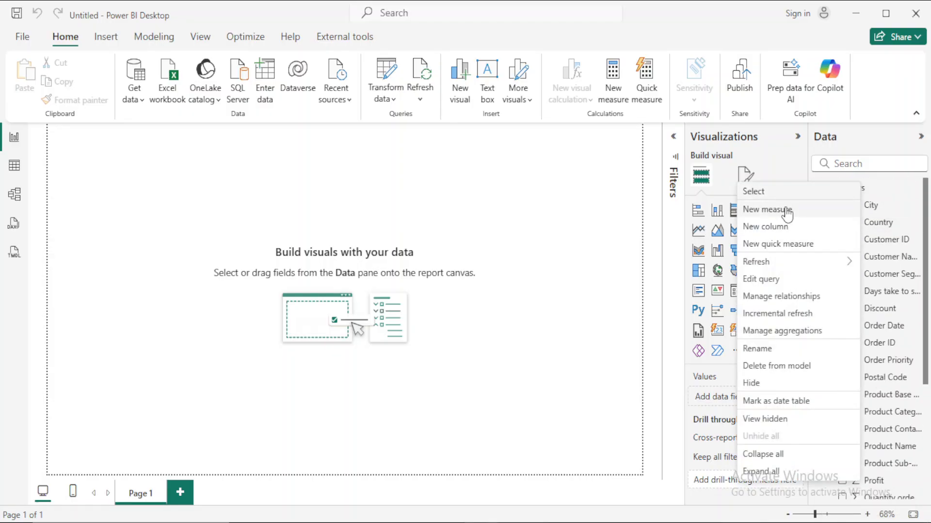
pyautogui.click(432, 98)
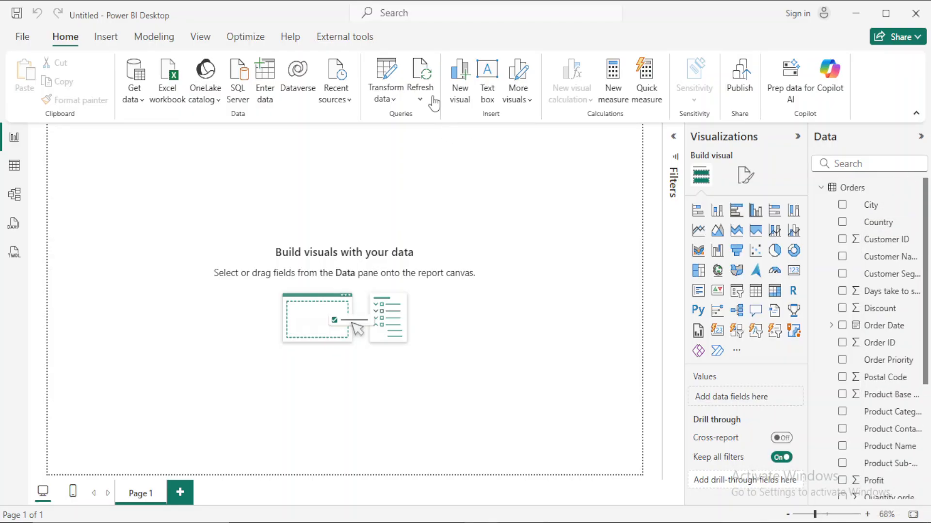
pyautogui.click(838, 189)
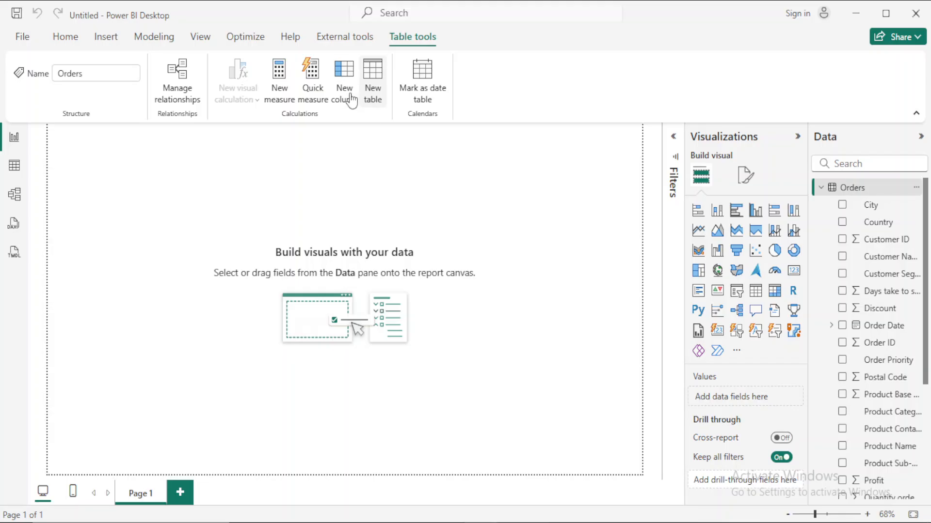
pyautogui.rightClick(873, 192)
pyautogui.click(778, 216)
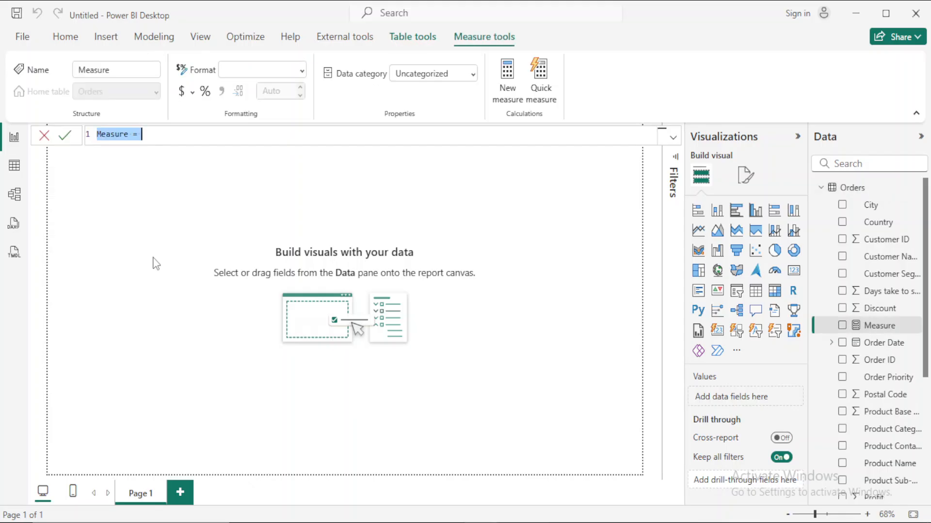
pyautogui.write('Total Sales')
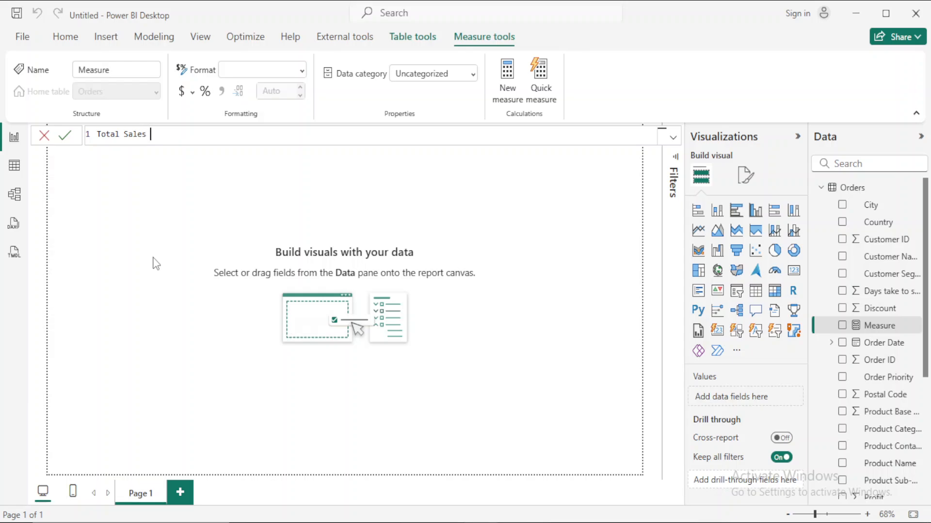
pyautogui.write(' = SUM(sal')
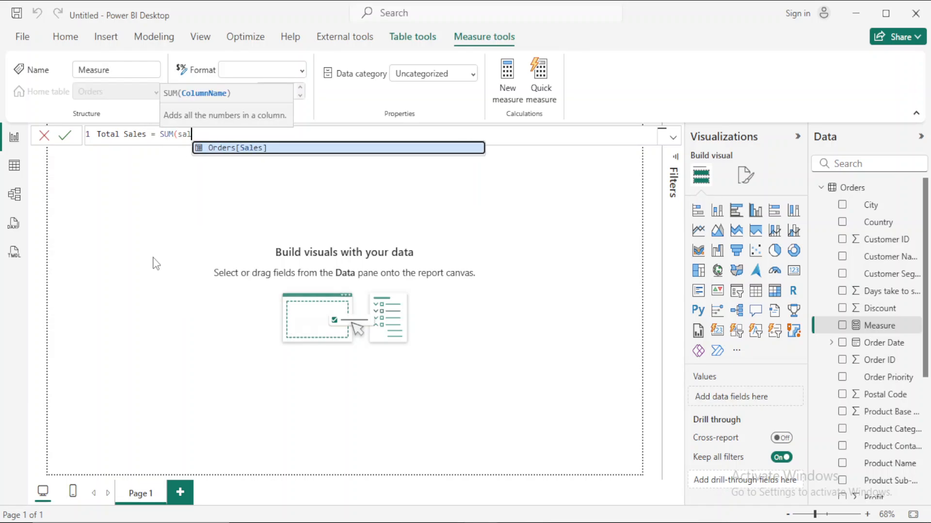
pyautogui.press('Tab')
pyautogui.write(')')
pyautogui.press('Return')
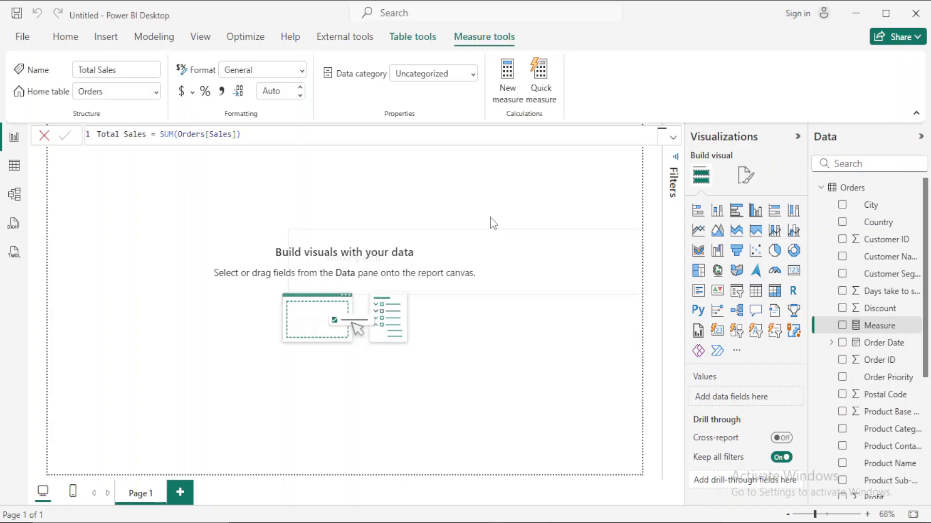
pyautogui.click(529, 217)
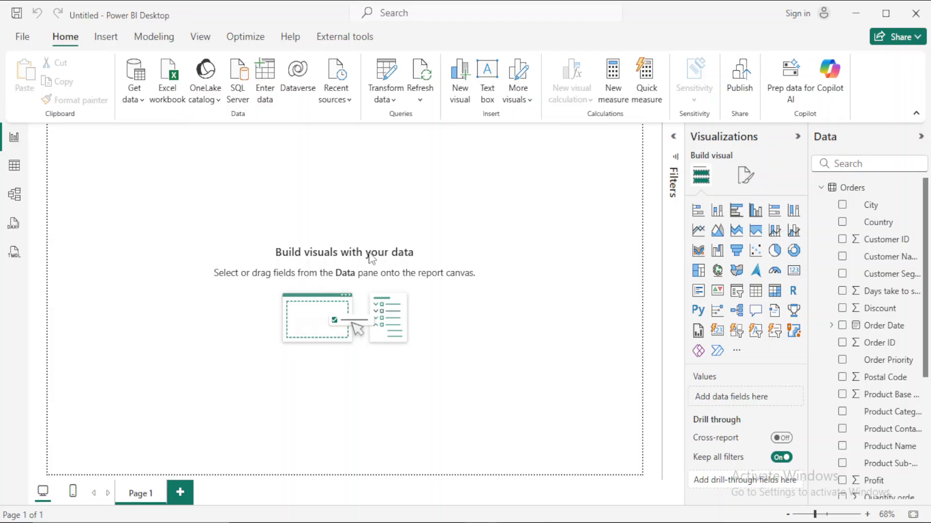
# - Add a card visual showing the Total Sales measure, enlarge it and move it slightly lower on the page
pyautogui.click(794, 270)
pyautogui.click(875, 163)
pyautogui.write('tota')
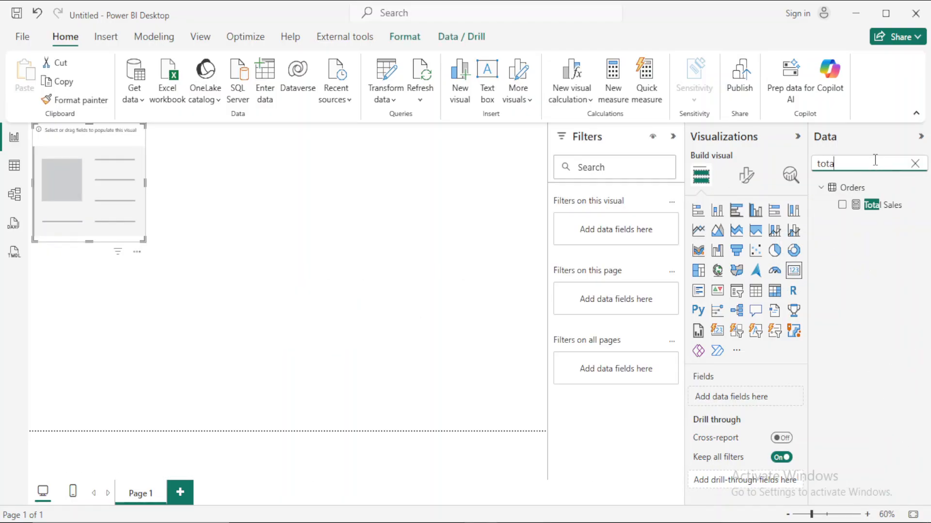
pyautogui.click(842, 208)
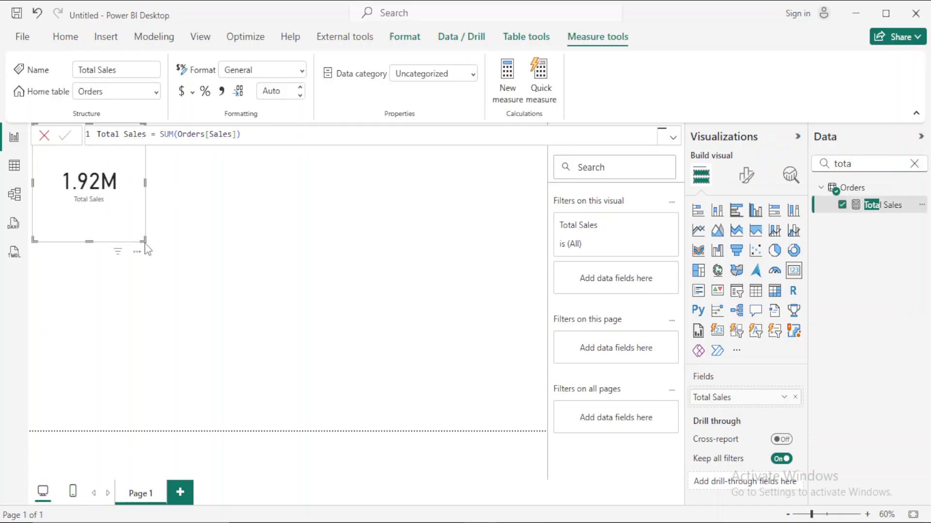
pyautogui.moveTo(143, 240); pyautogui.dragTo(190, 259)
pyautogui.moveTo(183, 188); pyautogui.dragTo(185, 220)
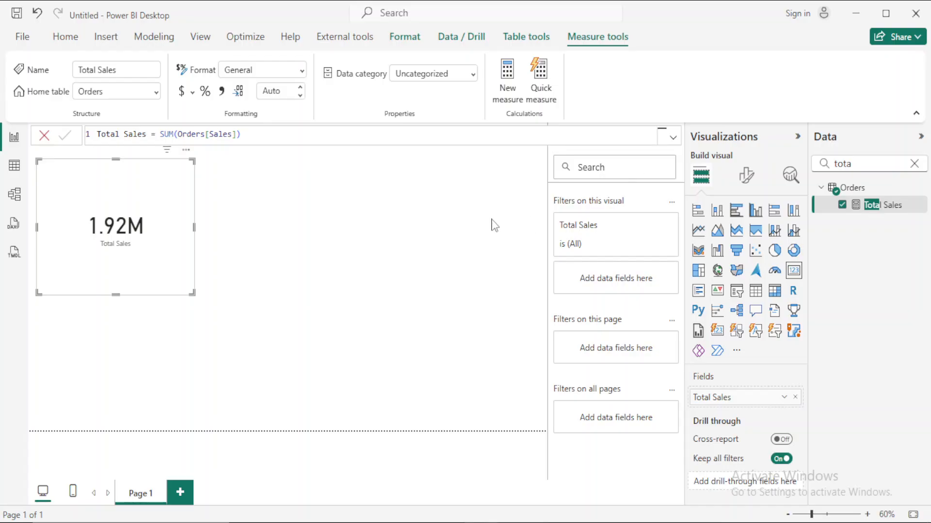
pyautogui.click(437, 231)
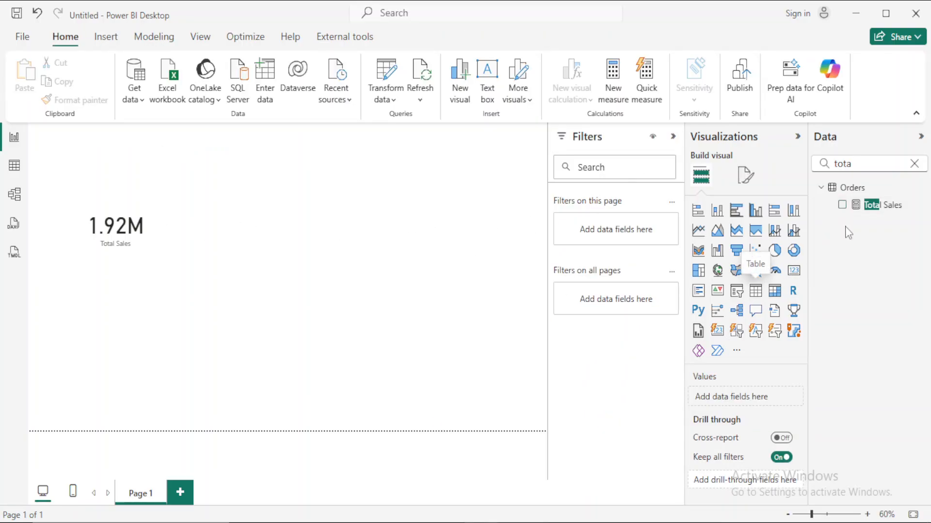
# - Place a matrix visual beside the card, with Region from the Users table as rows and Total Sales as values
pyautogui.click(914, 165)
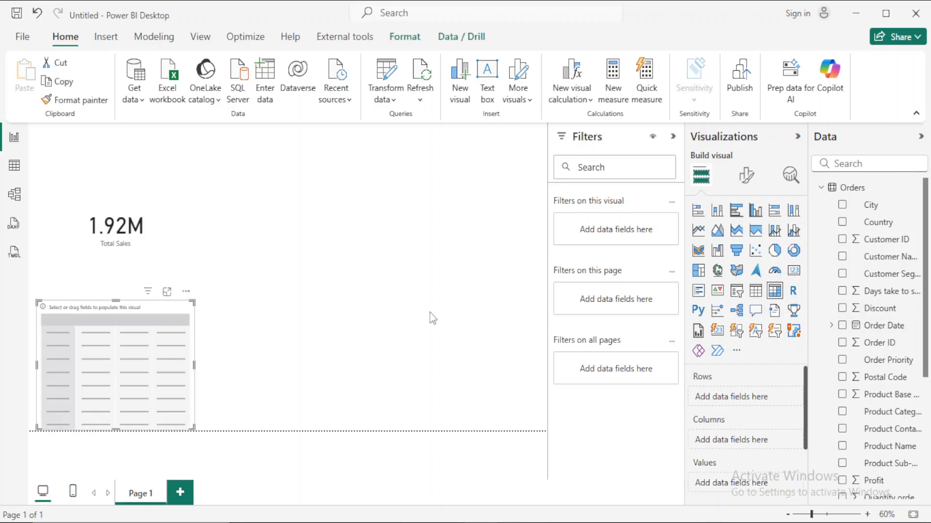
pyautogui.moveTo(138, 305); pyautogui.dragTo(306, 179)
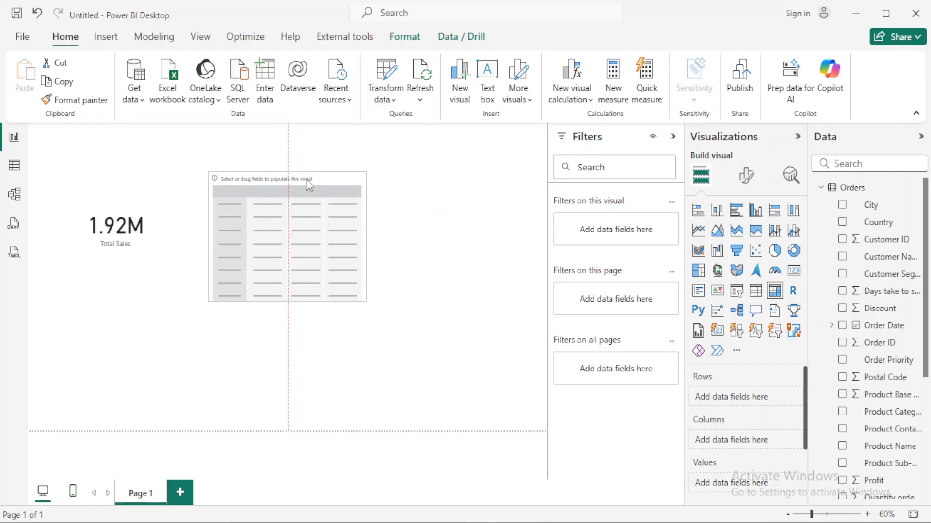
pyautogui.click(848, 165)
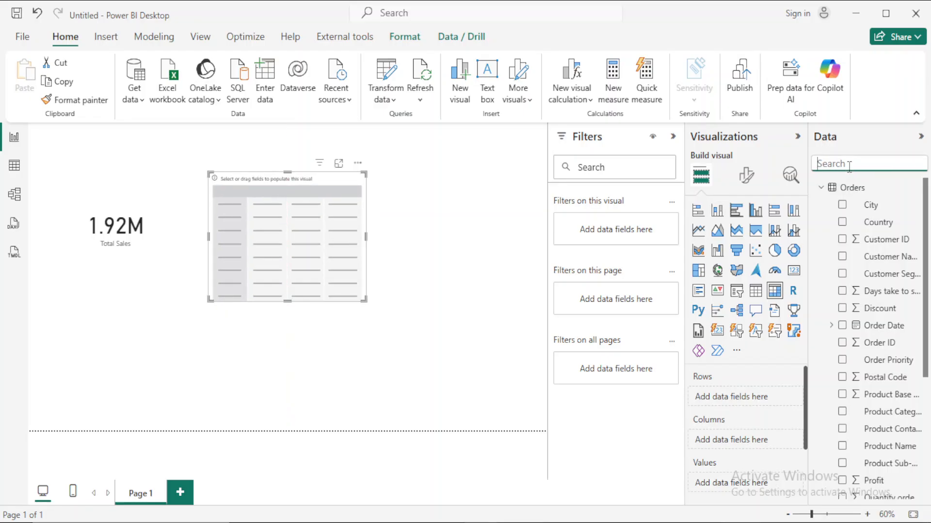
pyautogui.click(821, 187)
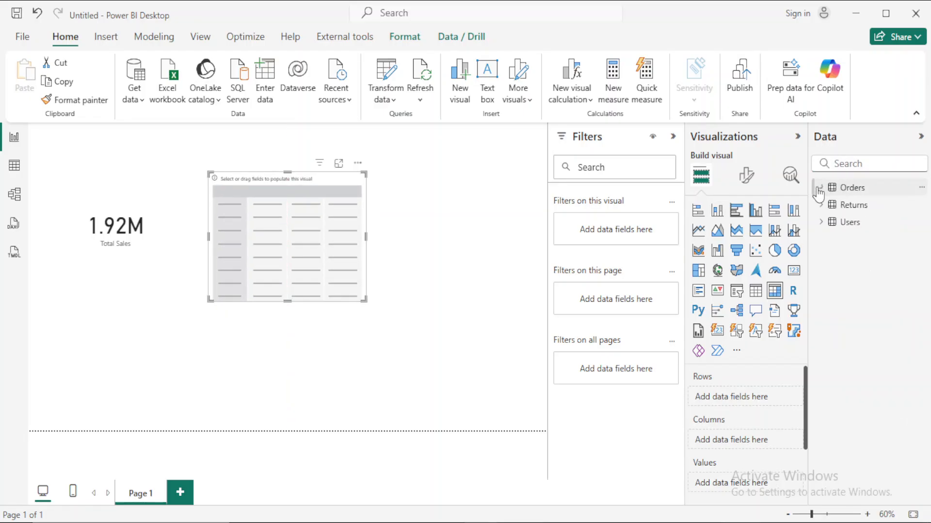
pyautogui.click(820, 222)
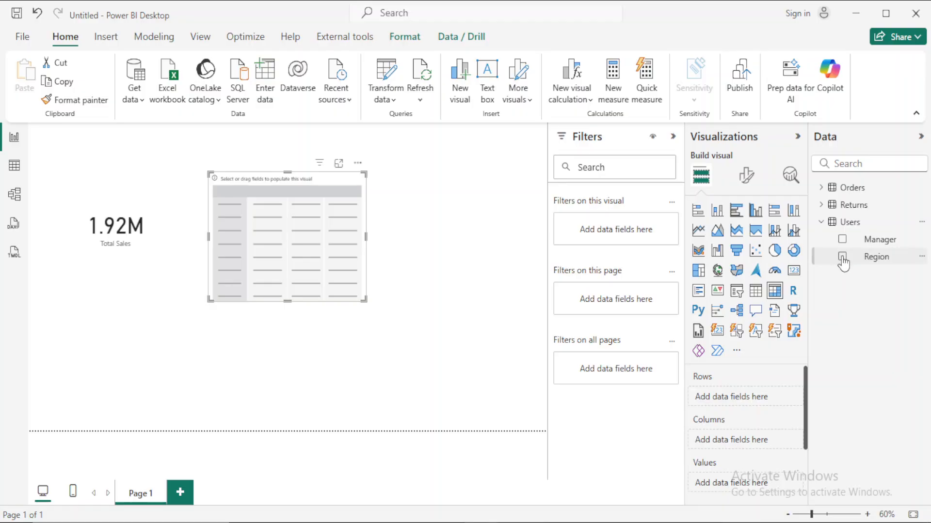
pyautogui.click(842, 256)
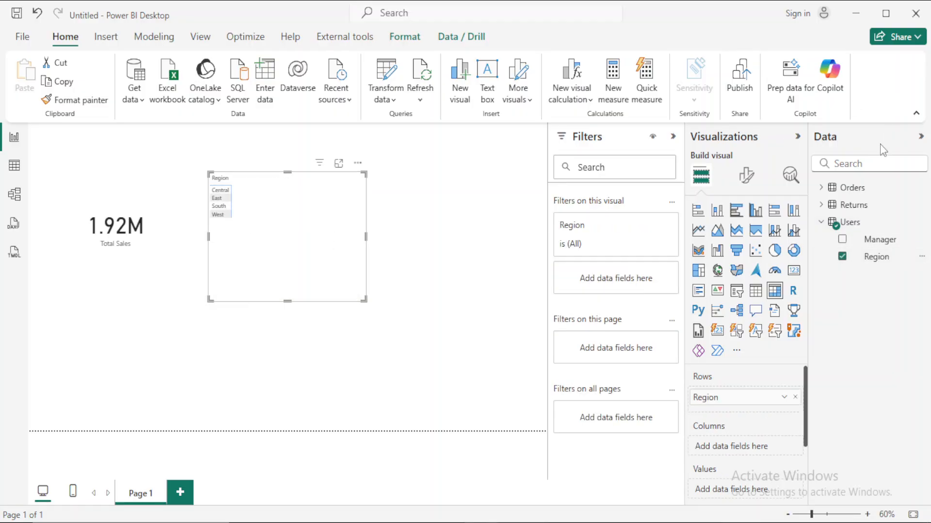
pyautogui.click(849, 165)
pyautogui.write('total')
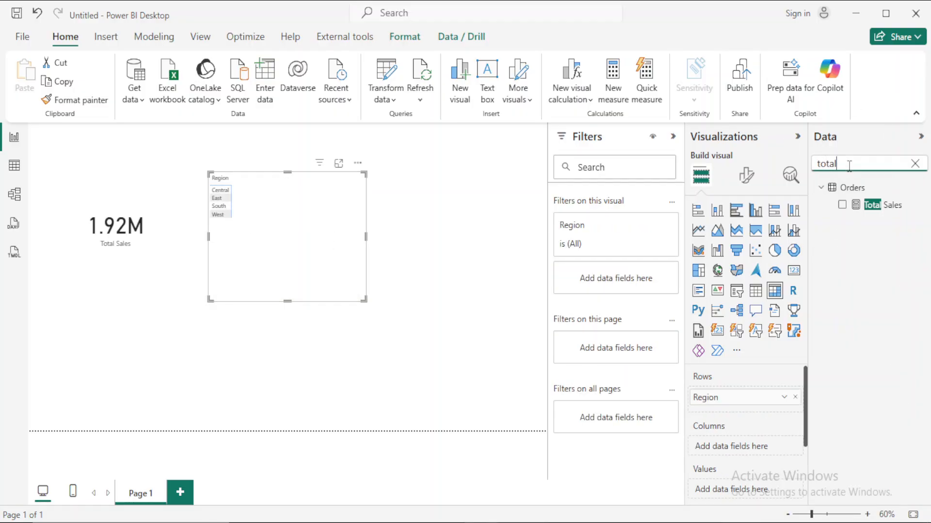
pyautogui.click(842, 205)
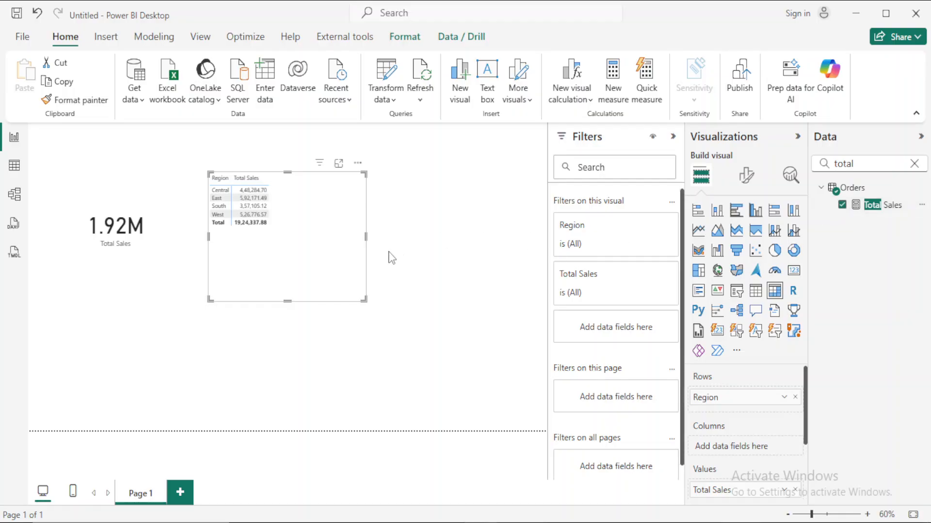
# - Shrink the matrix closer to its data and shift it slightly away from the Total Sales card
pyautogui.moveTo(362, 301); pyautogui.dragTo(323, 234)
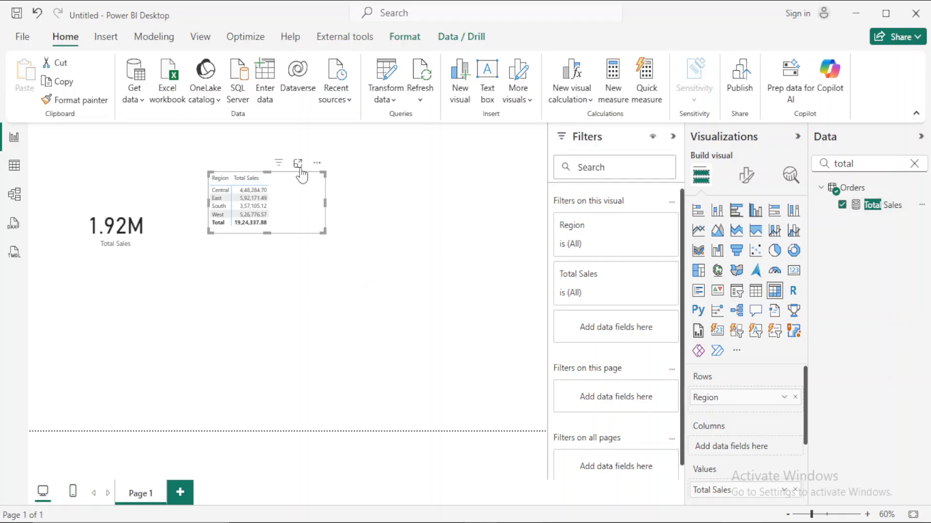
pyautogui.moveTo(318, 169); pyautogui.dragTo(325, 182)
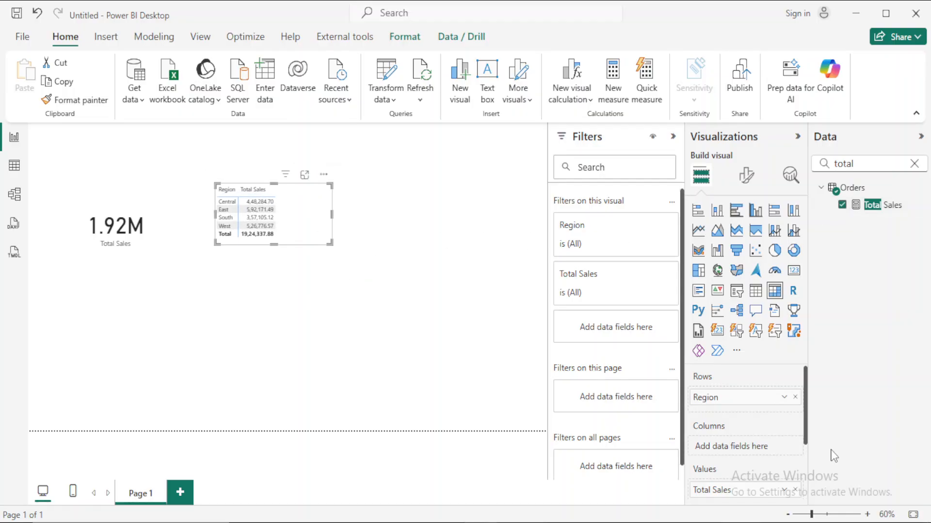
pyautogui.click(868, 515)
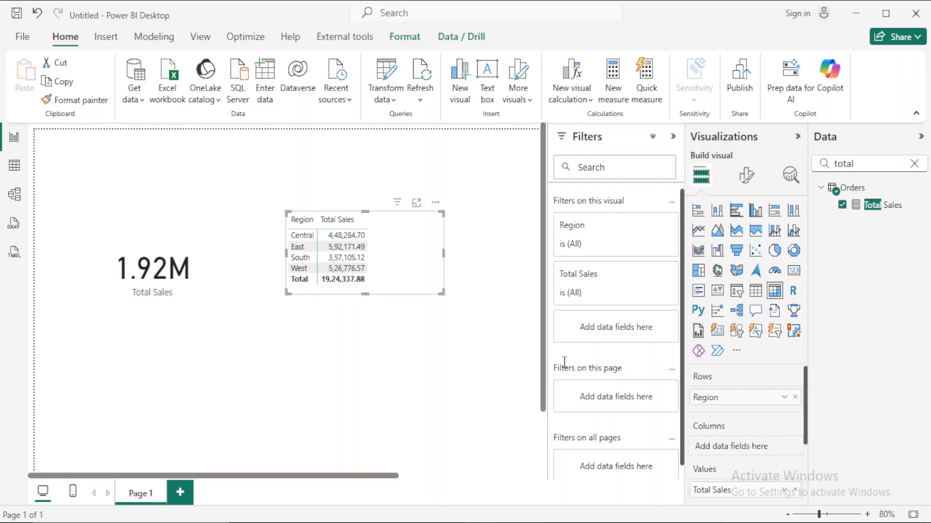
pyautogui.moveTo(364, 480); pyautogui.dragTo(398, 480)
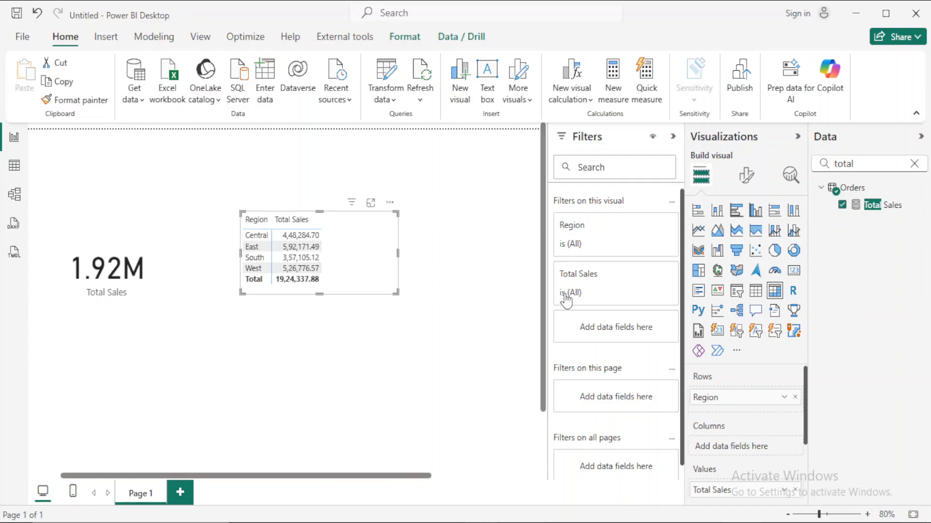
pyautogui.scroll(-3, 800, 422)
pyautogui.scroll(3, 795, 402)
# - Replace Region with the Manager field from the Users table in the rows of the matrix
pyautogui.click(795, 395)
pyautogui.click(866, 160)
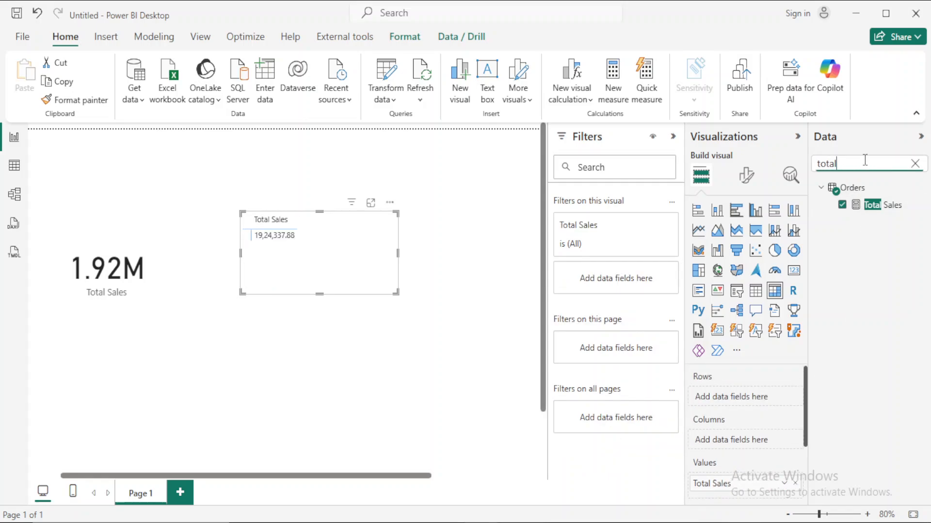
pyautogui.press('BackSpace')
pyautogui.press('BackSpace')
pyautogui.press('BackSpace')
pyautogui.press('BackSpace')
pyautogui.write('nmana')
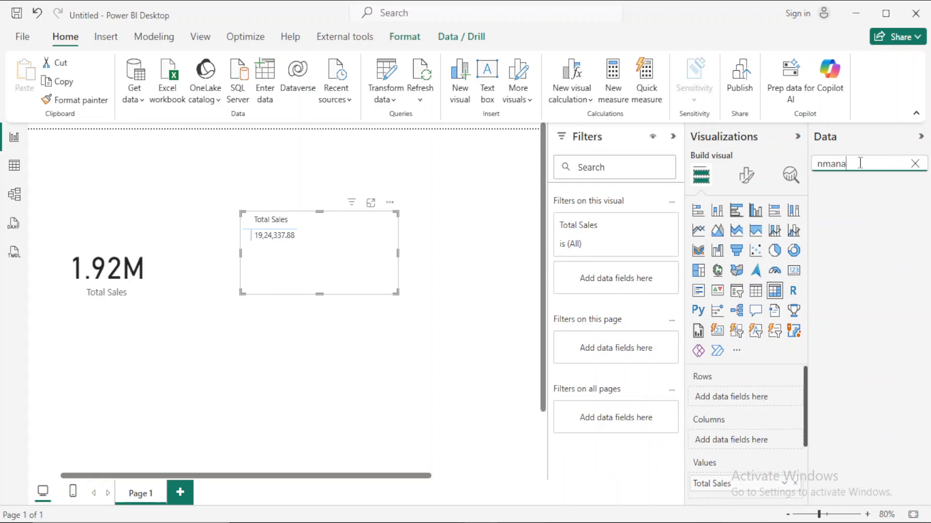
pyautogui.press('BackSpace')
pyautogui.press('BackSpace')
pyautogui.press('BackSpace')
pyautogui.write('man')
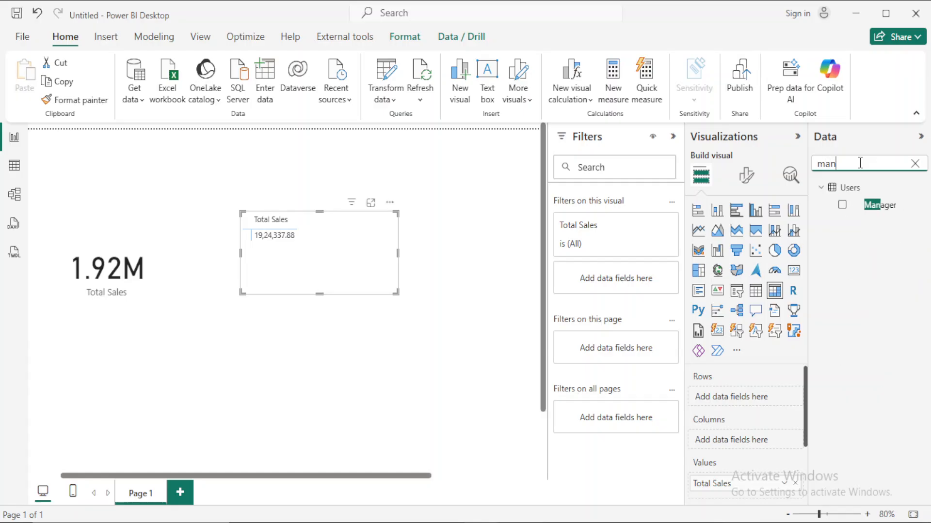
pyautogui.click(842, 205)
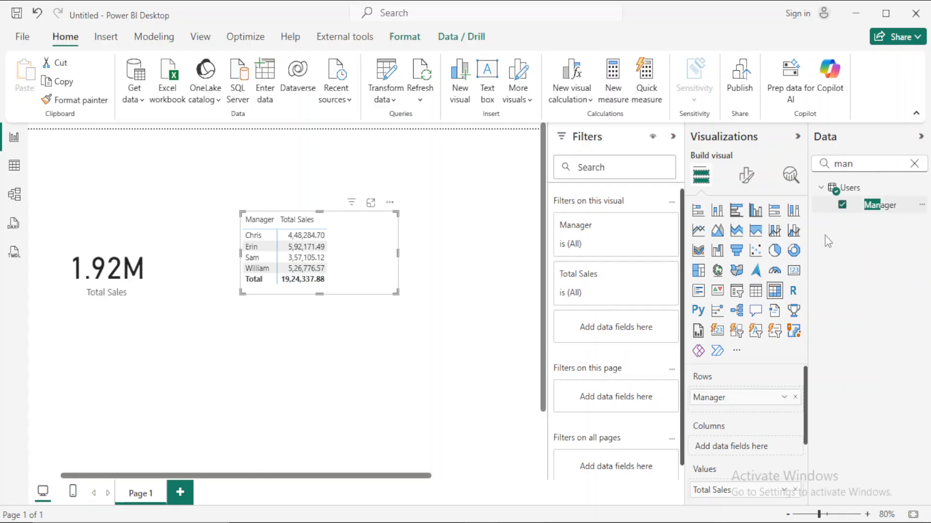
# - Add Region from the Users table as the matrix columns and enlarge the matrix to fit all columns
pyautogui.doubleClick(862, 159)
pyautogui.press('BackSpace')
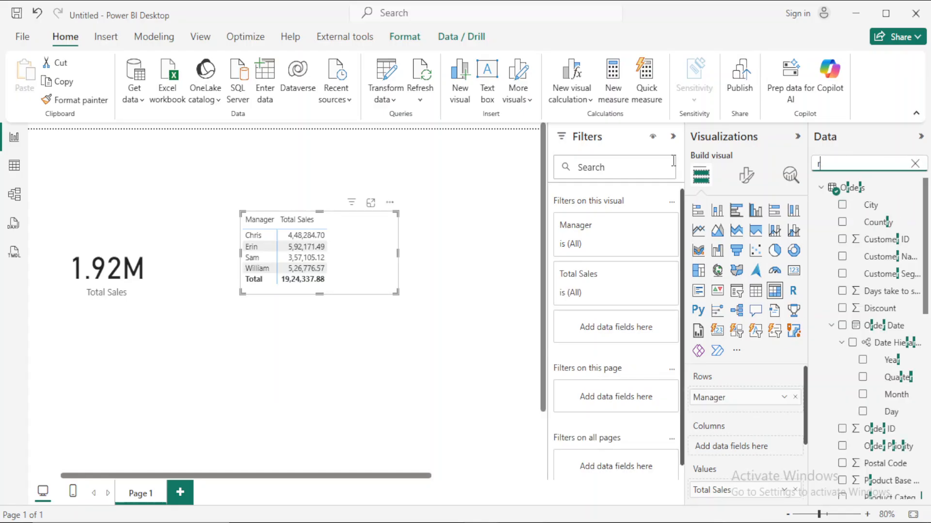
pyautogui.write('rwe')
pyautogui.press('BackSpace')
pyautogui.write('eg')
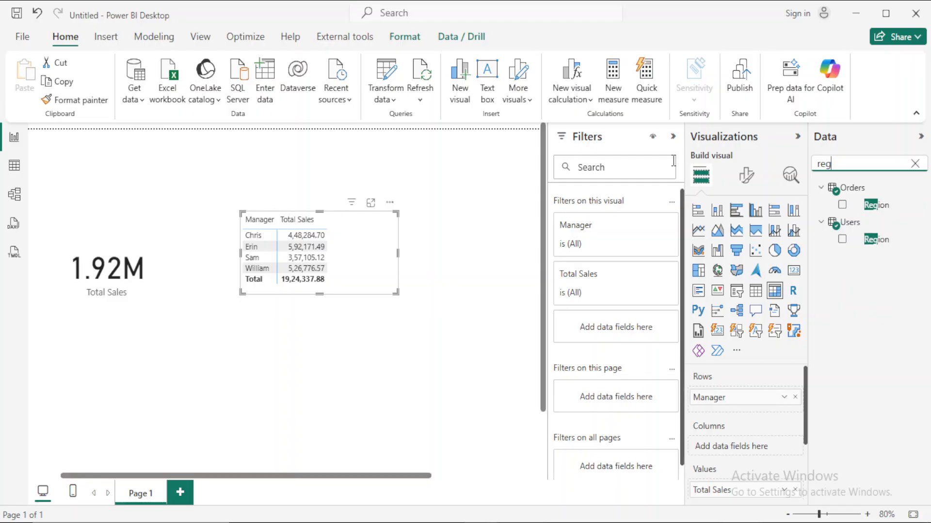
pyautogui.click(842, 239)
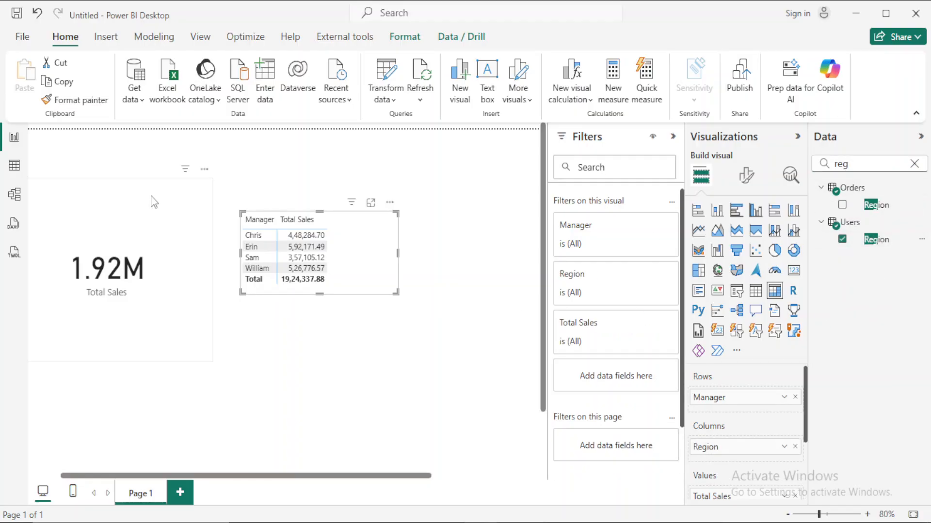
pyautogui.moveTo(395, 291); pyautogui.dragTo(512, 348)
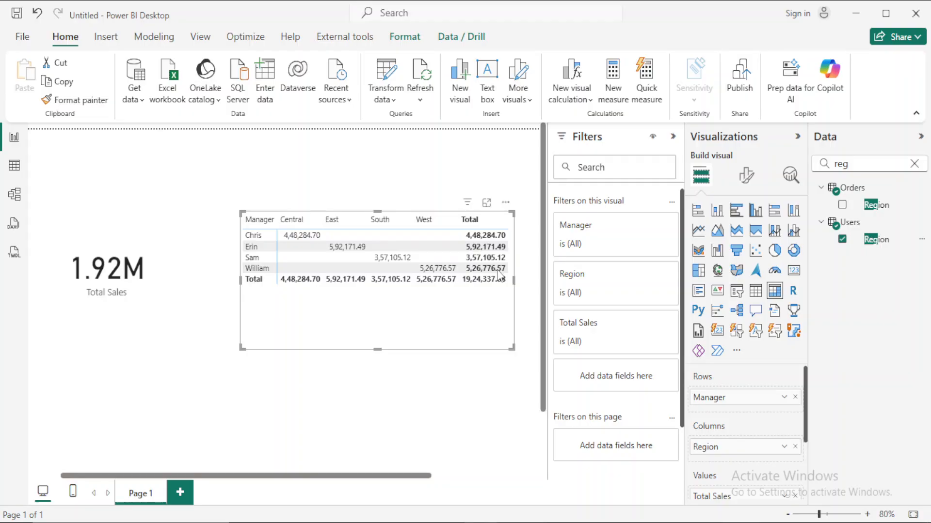
# - Clear the field search, open the model view and collapse the Properties and Data panes to examine the table relationships
pyautogui.click(914, 164)
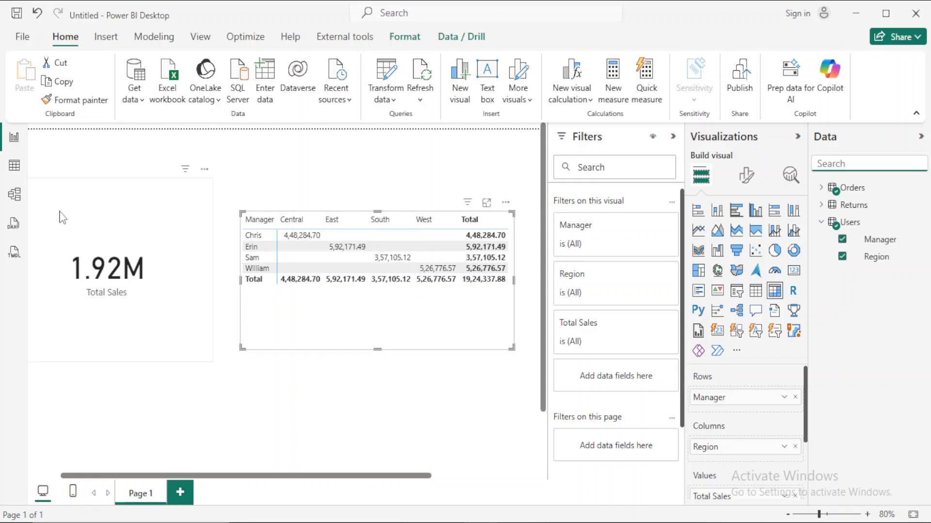
pyautogui.click(5, 205)
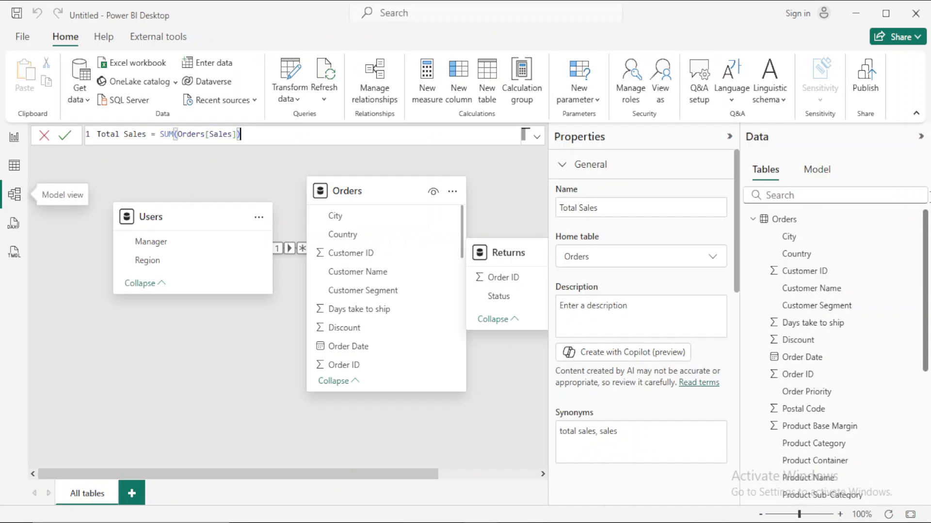
pyautogui.click(729, 136)
pyautogui.click(920, 137)
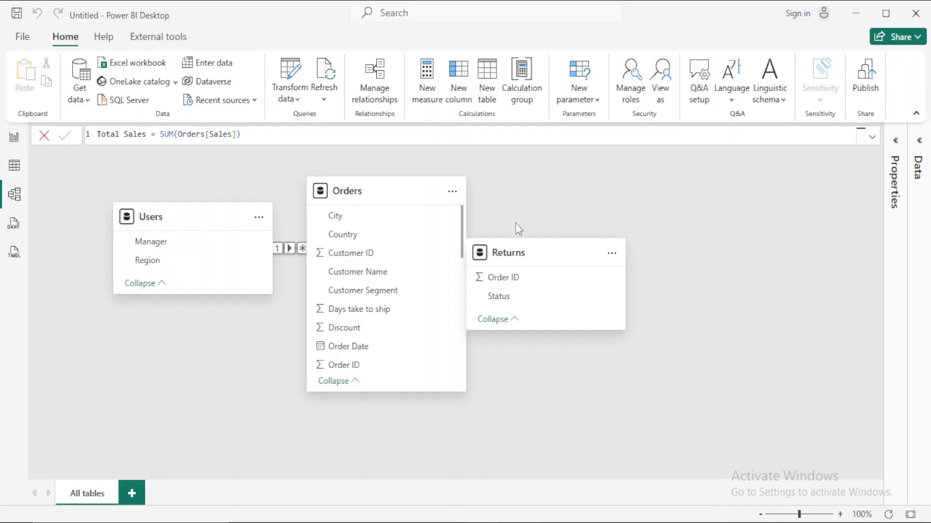
# - Spread out the Orders and Returns tables and relate them on Order ID with an active many-to-one, single-direction relationship
pyautogui.moveTo(378, 189); pyautogui.dragTo(354, 273)
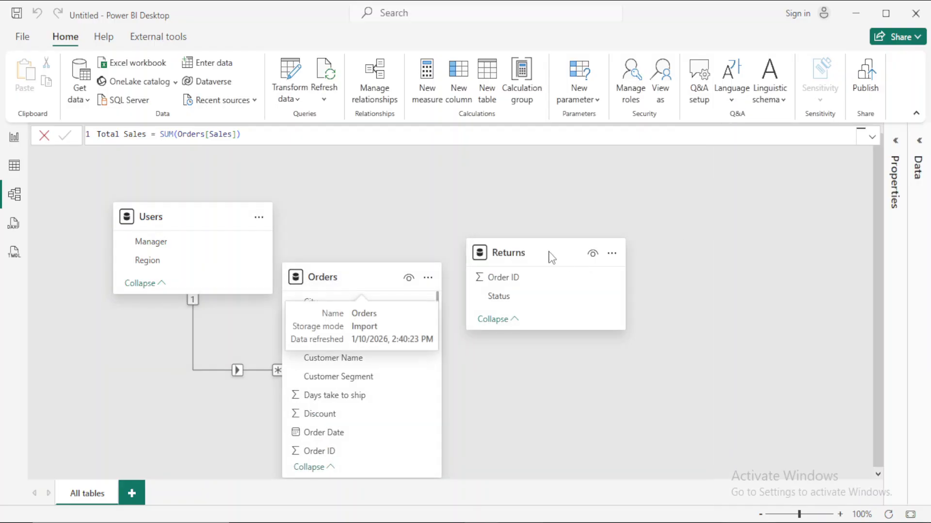
pyautogui.moveTo(548, 256); pyautogui.dragTo(544, 190)
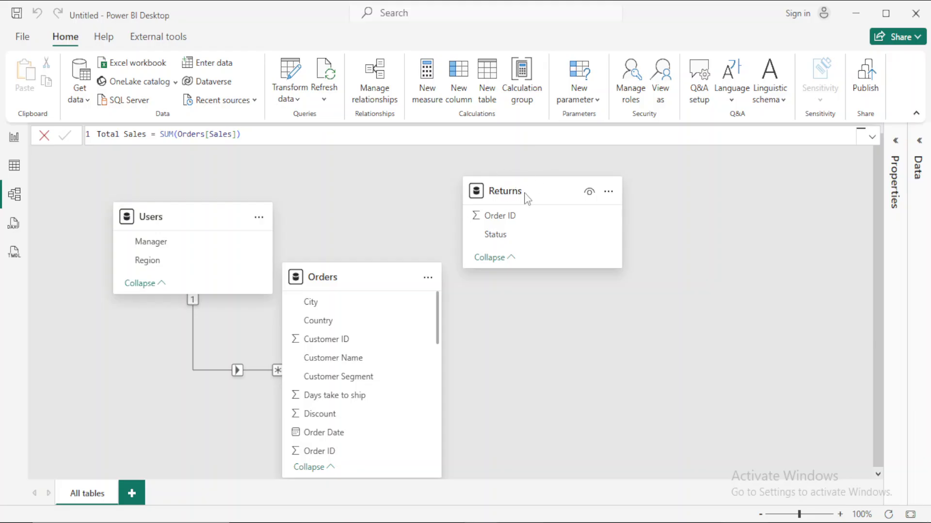
pyautogui.moveTo(527, 197); pyautogui.dragTo(484, 198)
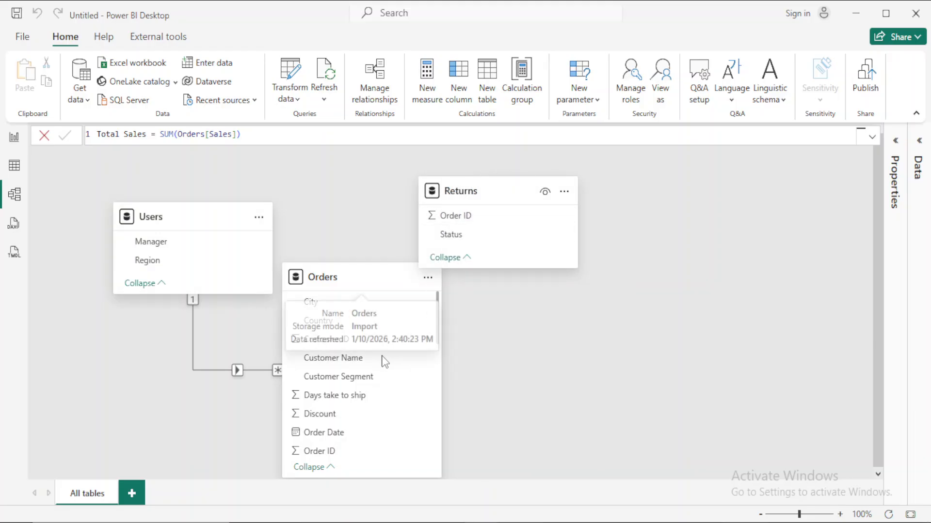
pyautogui.click(329, 452)
pyautogui.moveTo(330, 452); pyautogui.dragTo(461, 215)
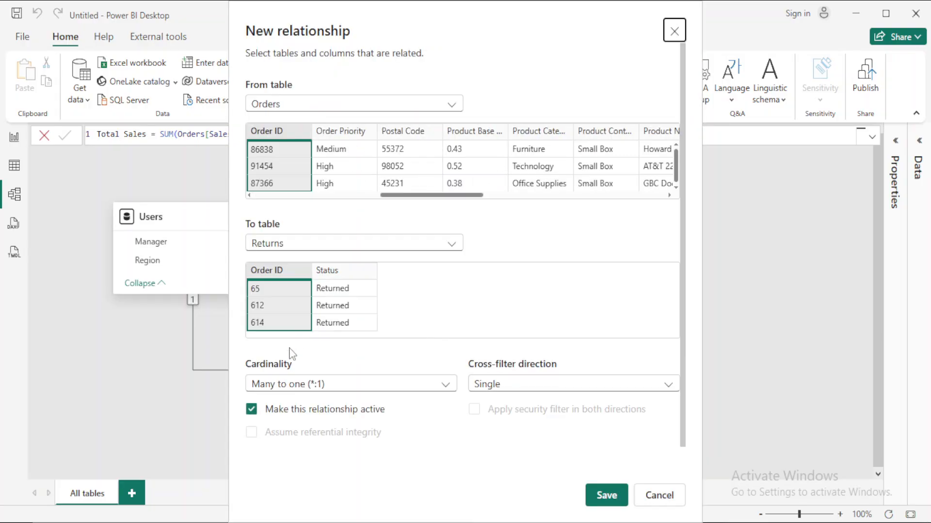
pyautogui.click(604, 494)
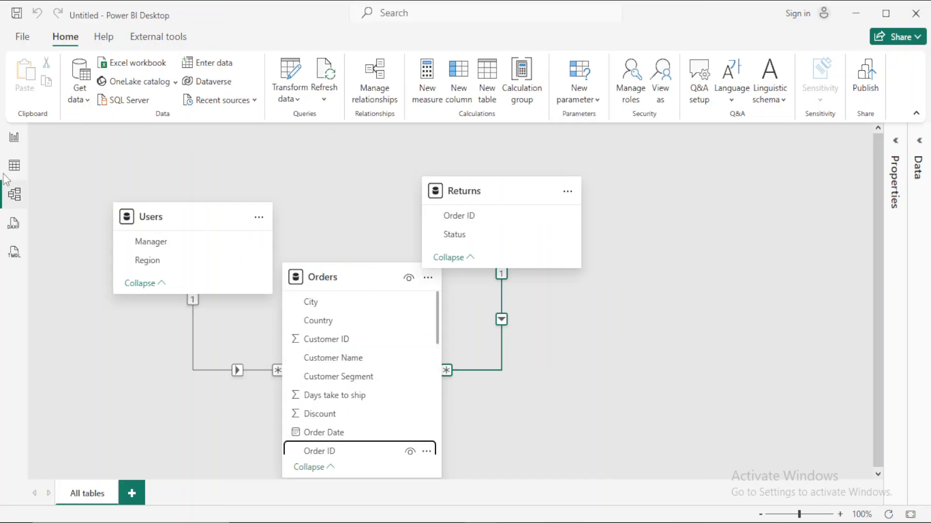
# - Return to the report and add a slicer on the Manager field of the Users table below the card and matrix
pyautogui.click(14, 138)
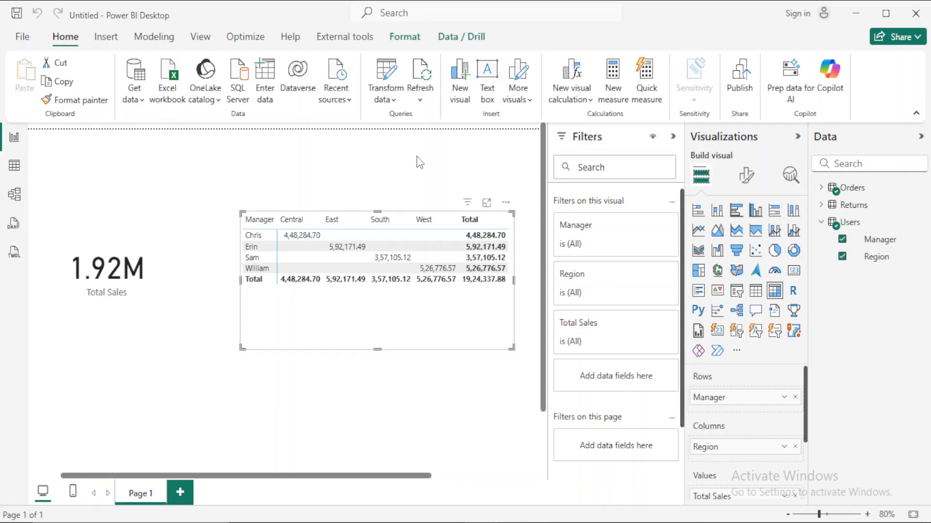
pyautogui.press('Escape')
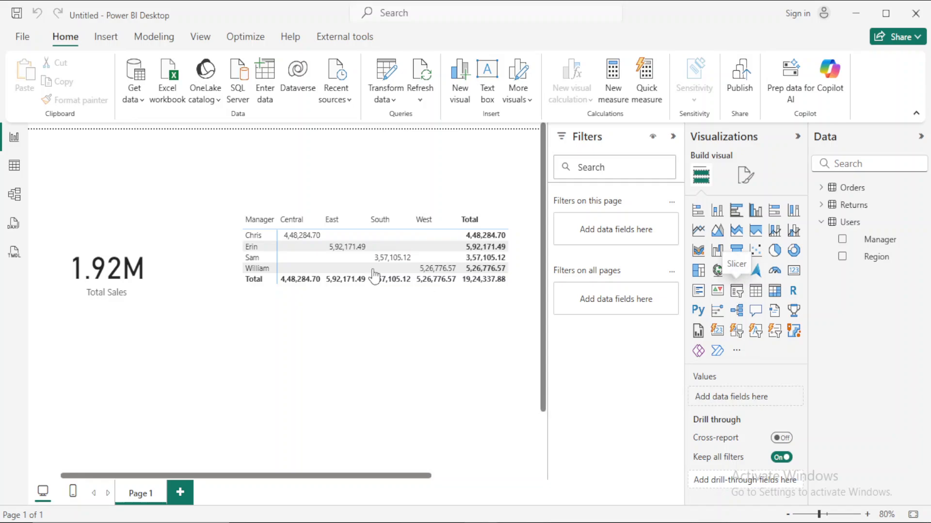
pyautogui.click(736, 291)
pyautogui.moveTo(131, 306); pyautogui.dragTo(265, 253)
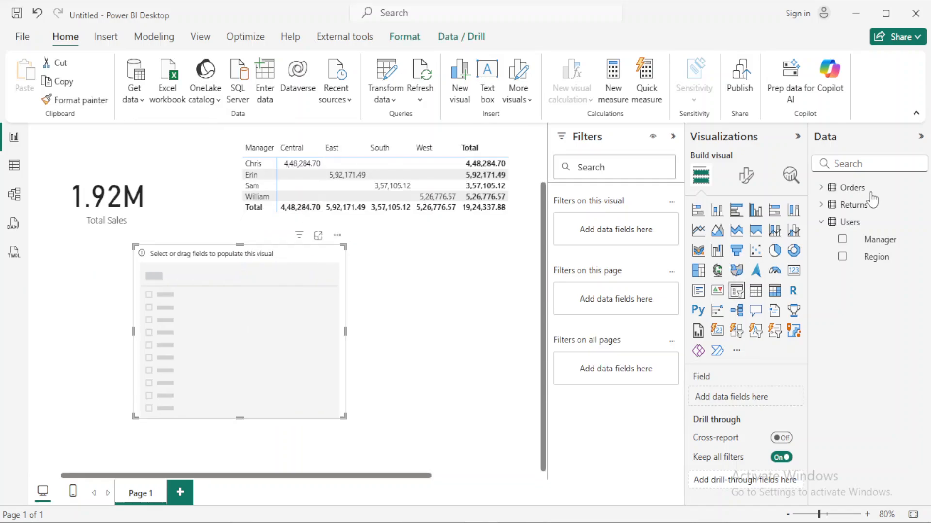
pyautogui.click(842, 240)
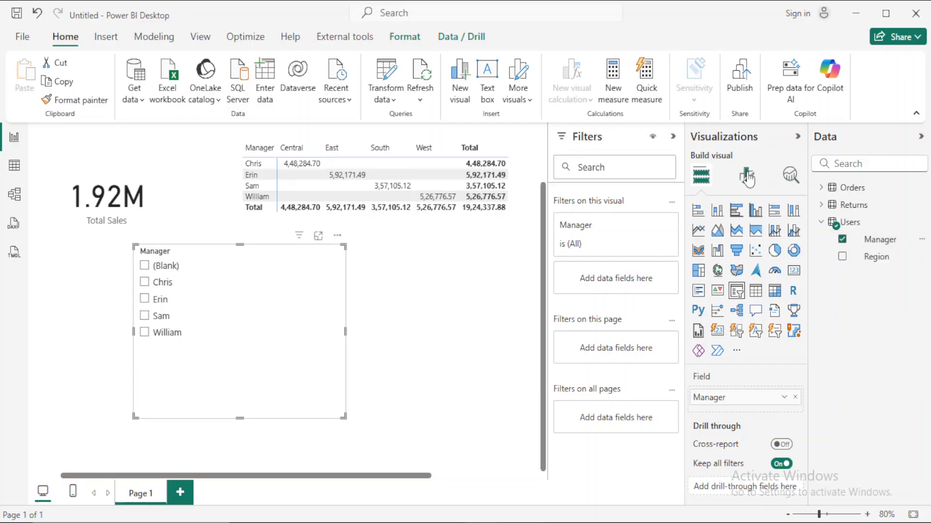
# - Set the Manager slicer's style to Dropdown and shrink the slicer to fit its single line
pyautogui.click(747, 177)
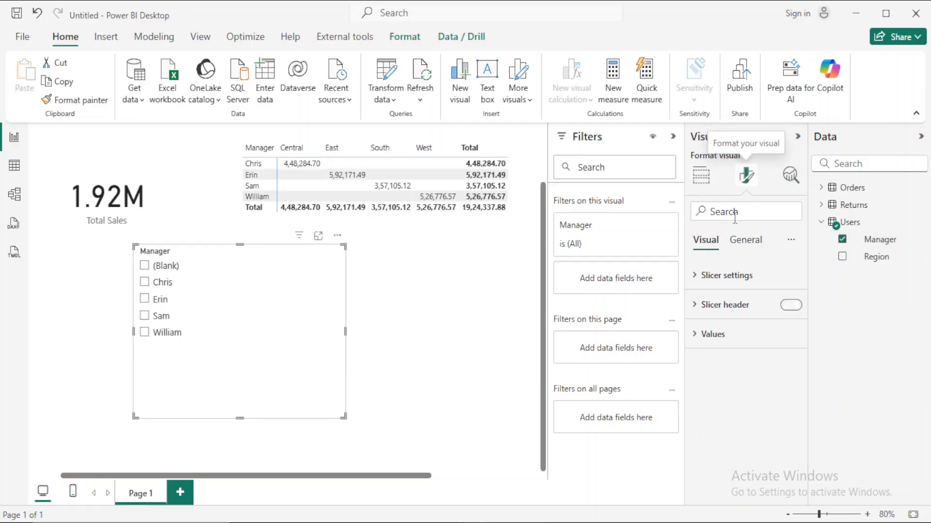
pyautogui.click(695, 282)
pyautogui.click(768, 358)
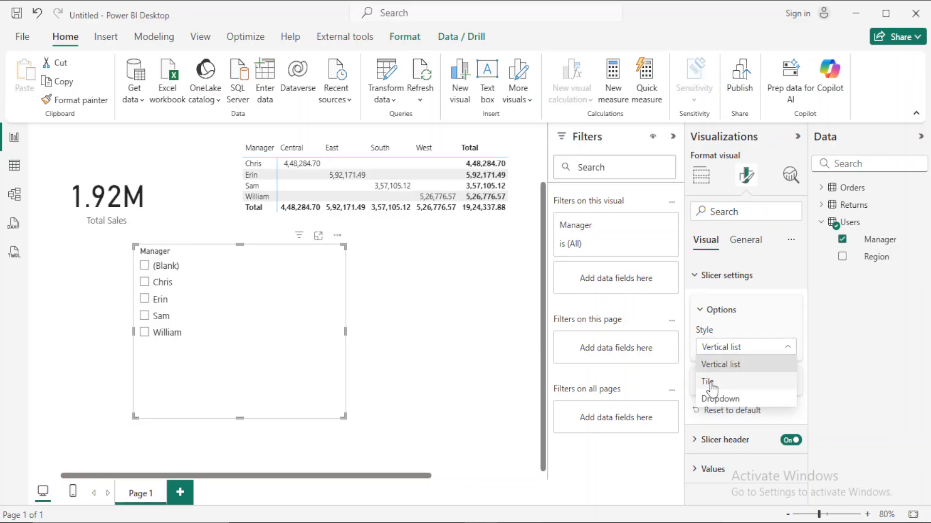
pyautogui.click(712, 398)
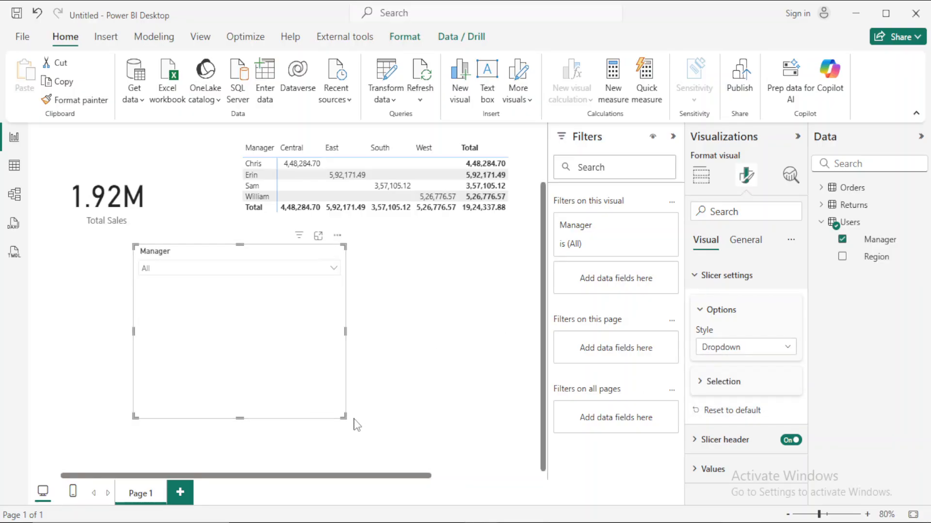
pyautogui.moveTo(342, 417); pyautogui.dragTo(320, 289)
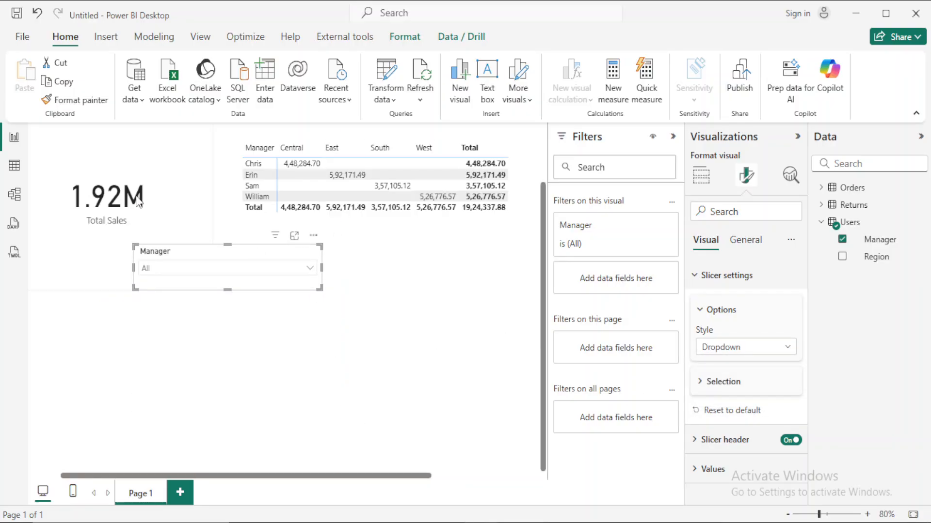
# - Narrow the Total Sales card beside the matrix, and move the Manager slicer to the page's upper-left corner and shrink it
pyautogui.click(169, 158)
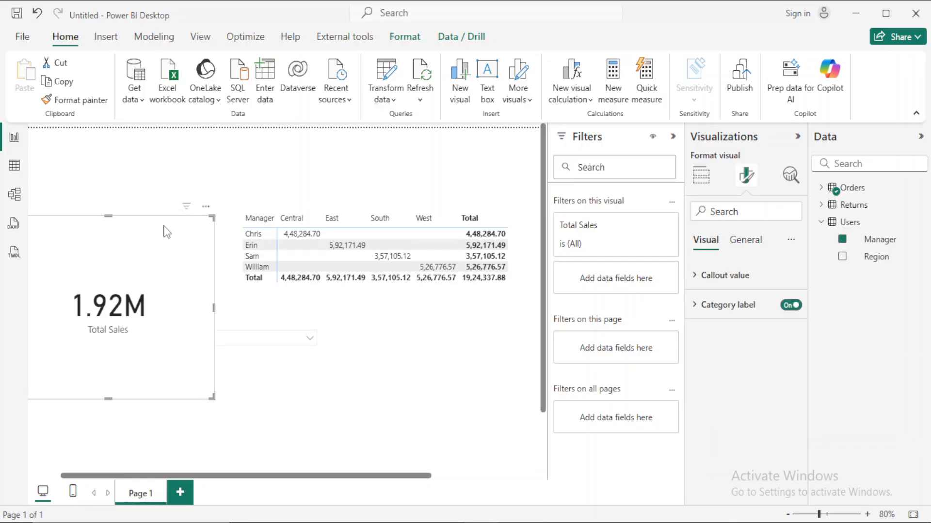
pyautogui.moveTo(164, 230); pyautogui.dragTo(212, 250)
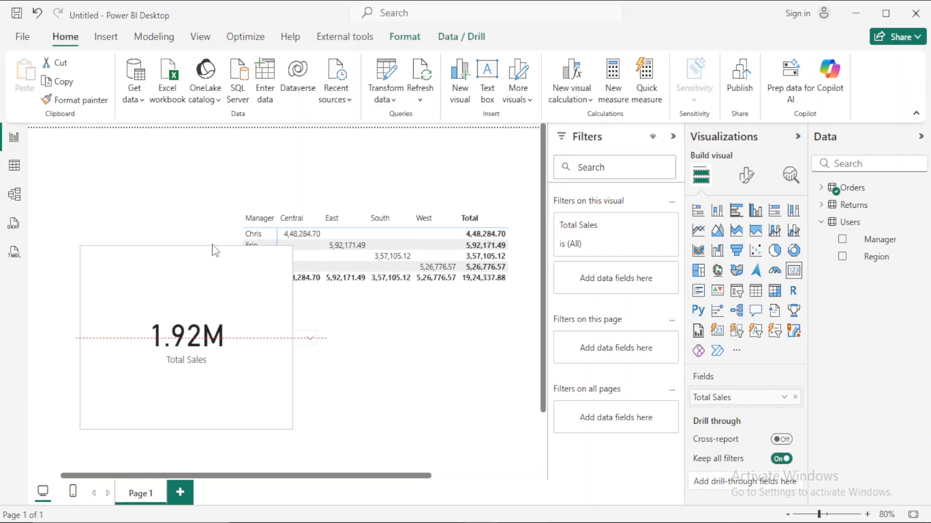
pyautogui.moveTo(166, 273); pyautogui.dragTo(132, 194)
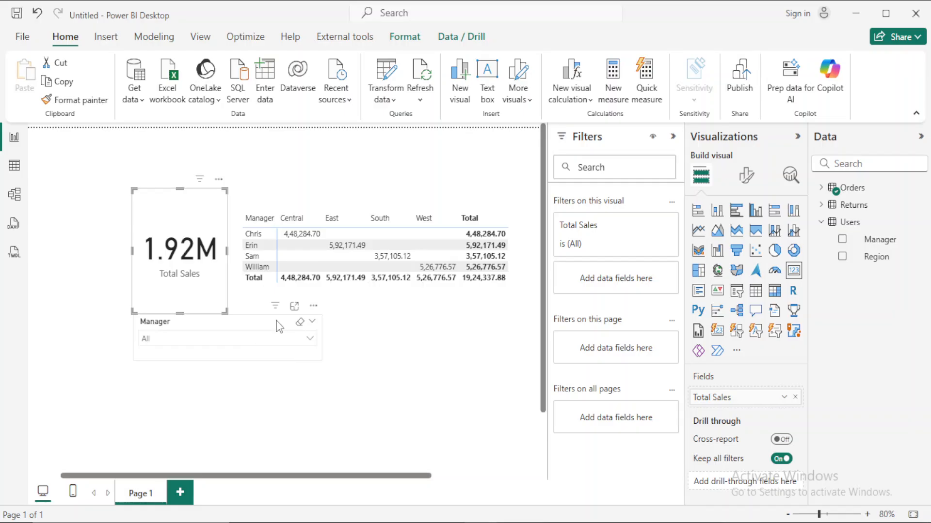
pyautogui.moveTo(232, 324); pyautogui.dragTo(128, 145)
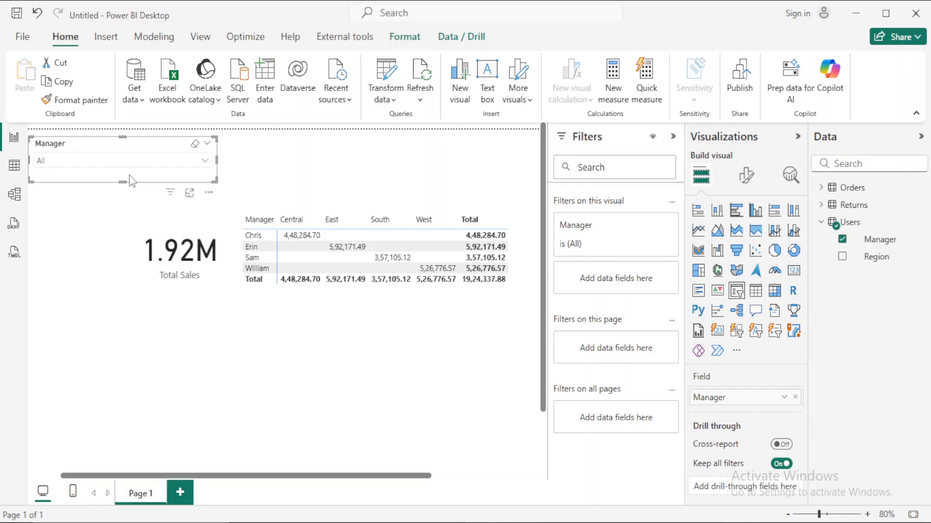
pyautogui.moveTo(217, 183); pyautogui.dragTo(129, 170)
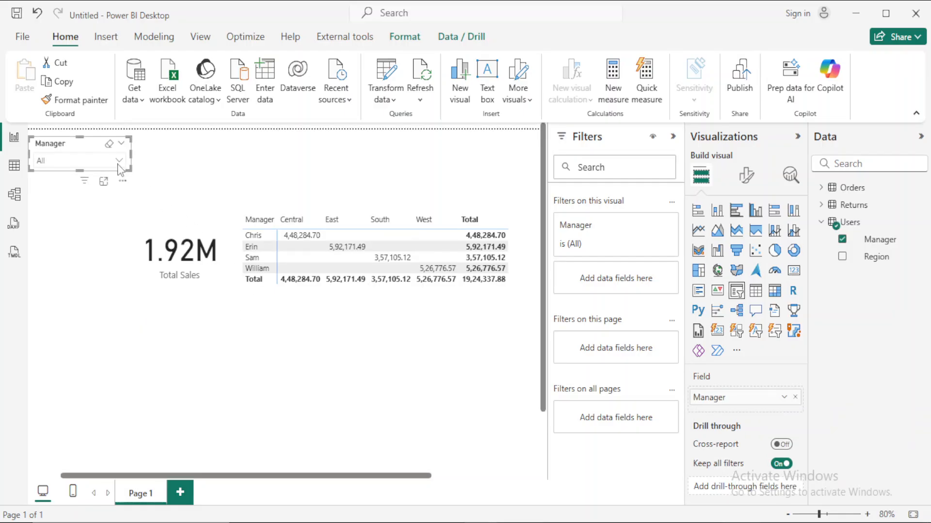
# - Filter the report by the second and then the third named manager to check the card and matrix
pyautogui.click(118, 161)
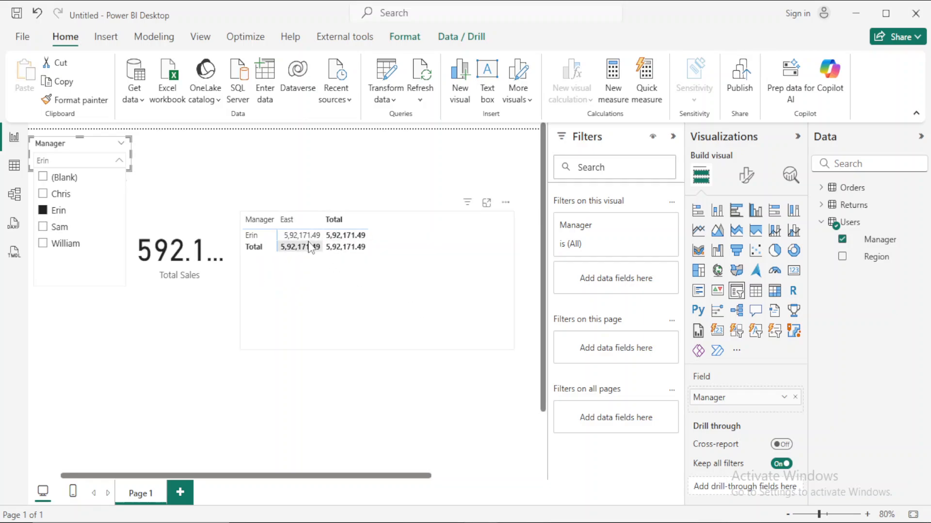
pyautogui.click(45, 228)
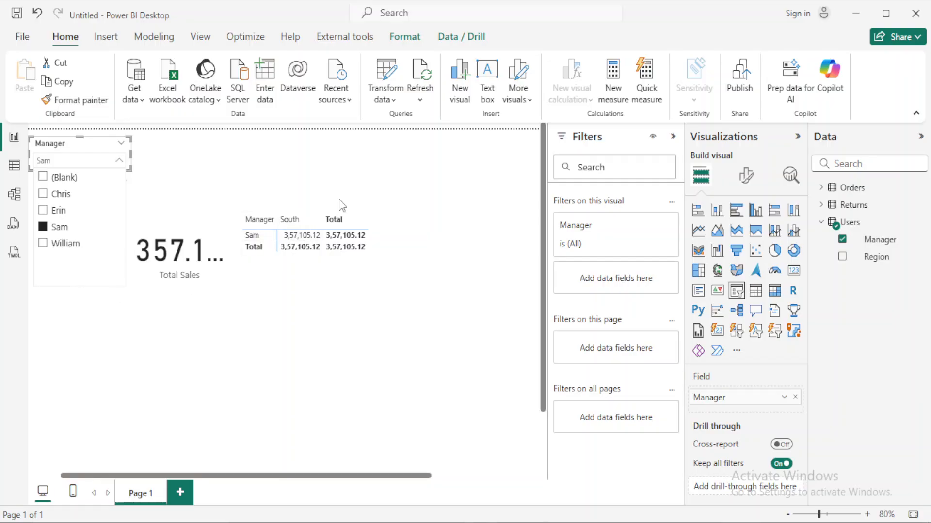
pyautogui.click(411, 224)
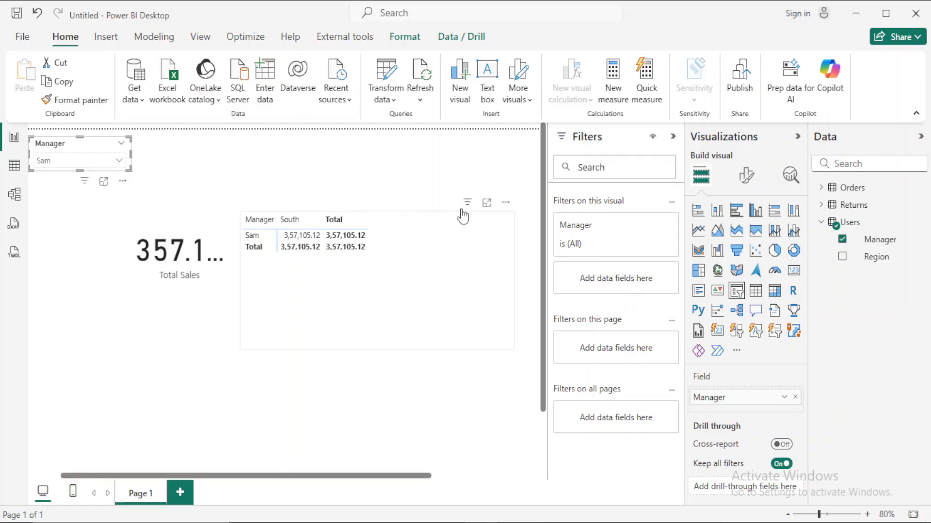
# - Move the Total Sales card below the Manager slicer, enlarge it, and filter by the first and then the third named manager
pyautogui.moveTo(209, 220); pyautogui.dragTo(118, 294)
pyautogui.moveTo(132, 389); pyautogui.dragTo(230, 405)
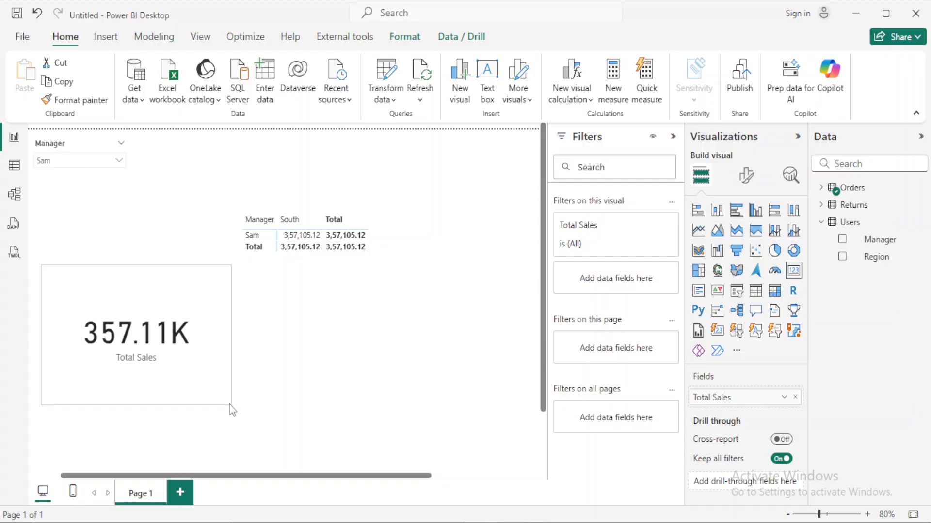
pyautogui.click(82, 163)
pyautogui.click(43, 193)
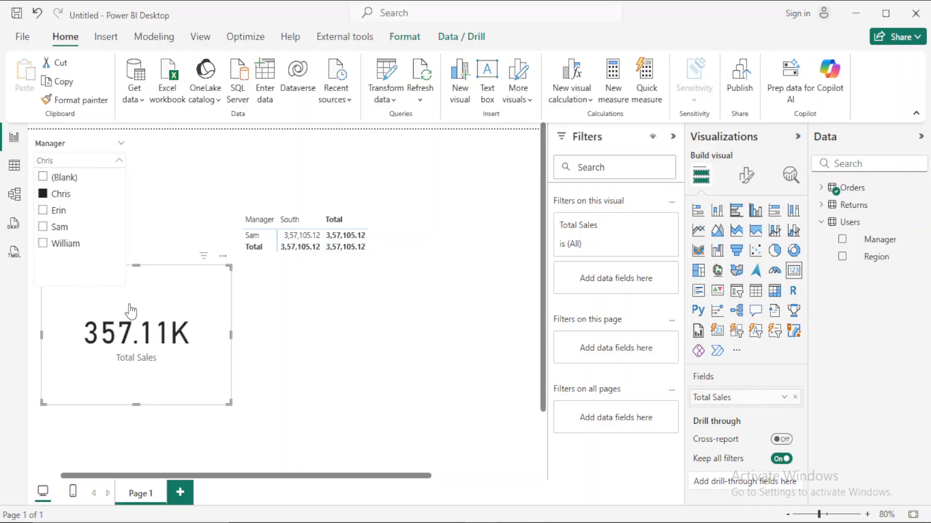
pyautogui.click(42, 227)
# - Remove the Manager field from the rows of the matrix
pyautogui.click(421, 245)
pyautogui.scroll(-3, 751, 443)
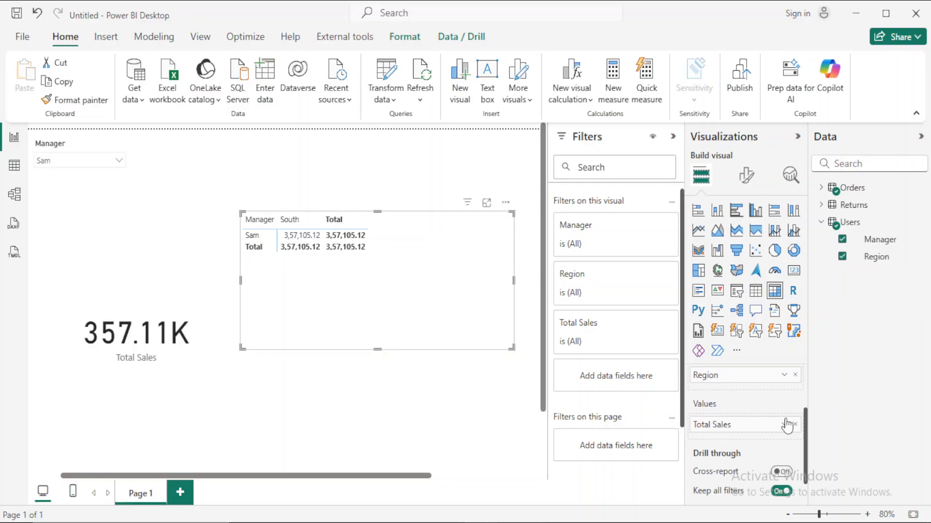
pyautogui.scroll(2, 775, 427)
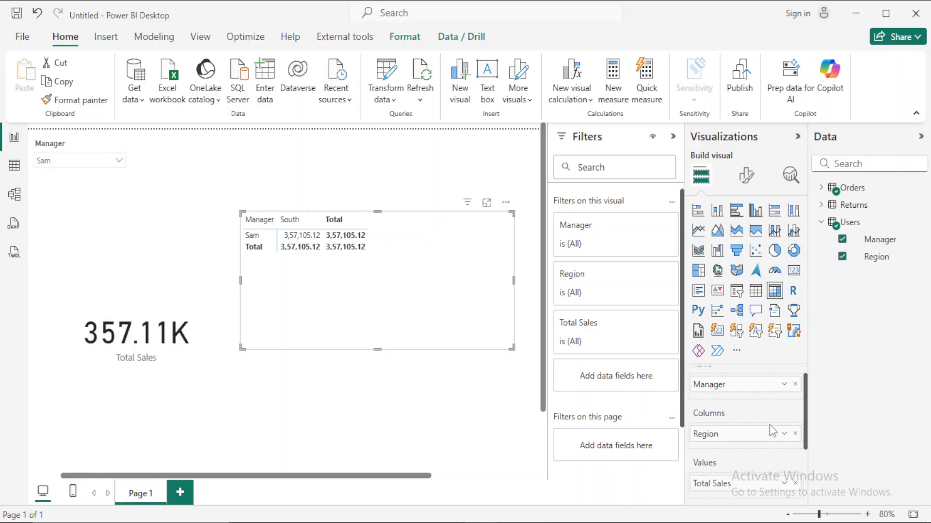
pyautogui.scroll(-2, 769, 425)
pyautogui.scroll(1, 761, 446)
pyautogui.scroll(2, 761, 447)
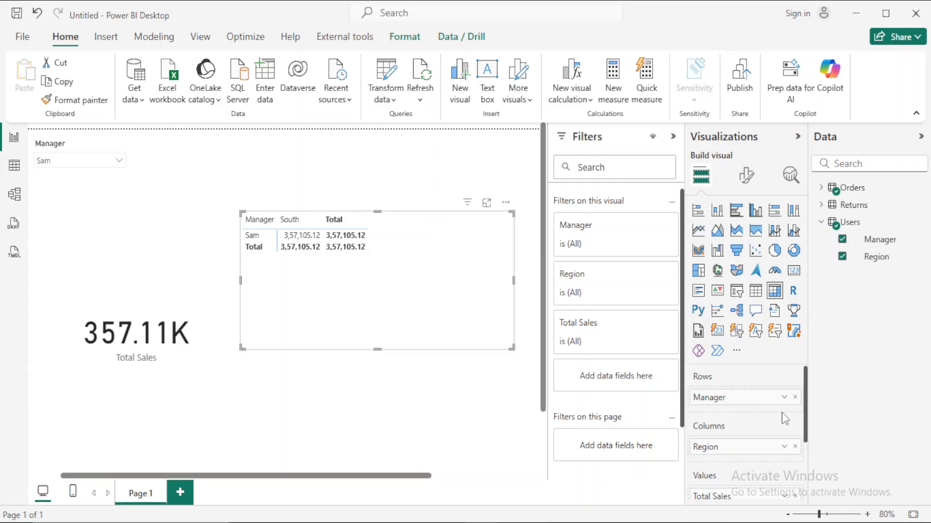
pyautogui.click(795, 398)
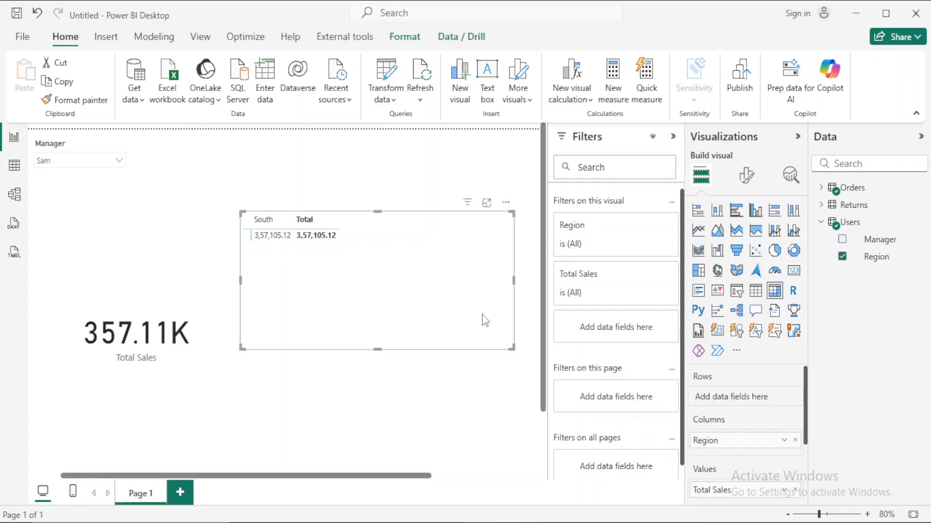
# - Filter the report by the second, the first and finally the last manager in the slicer
pyautogui.click(97, 161)
pyautogui.click(45, 212)
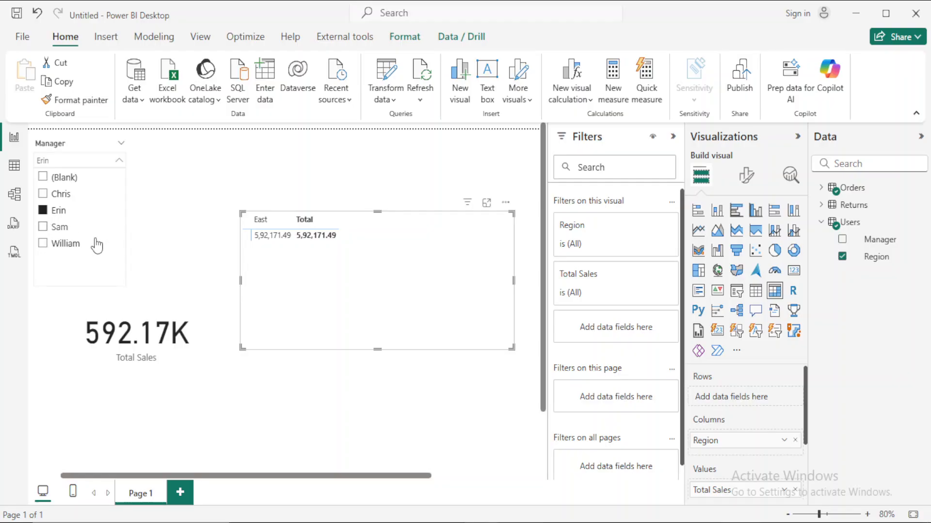
pyautogui.click(43, 194)
pyautogui.click(43, 243)
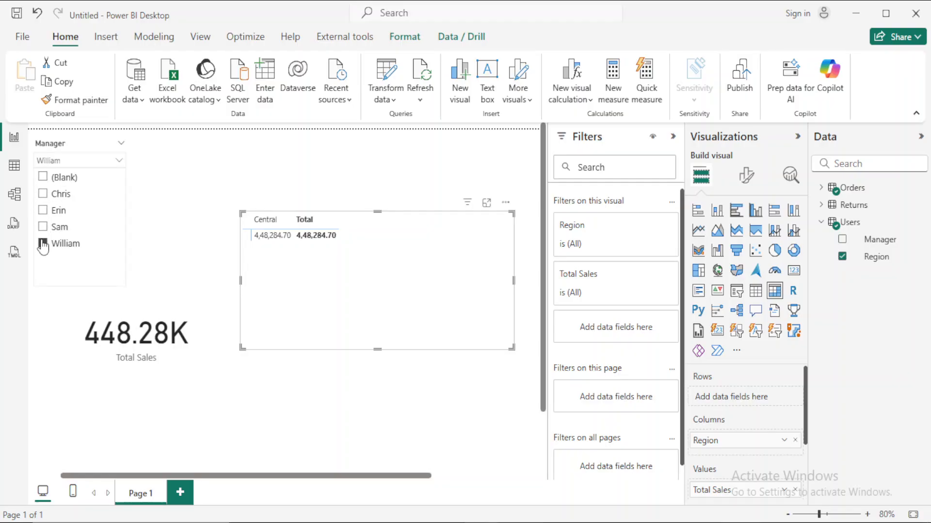